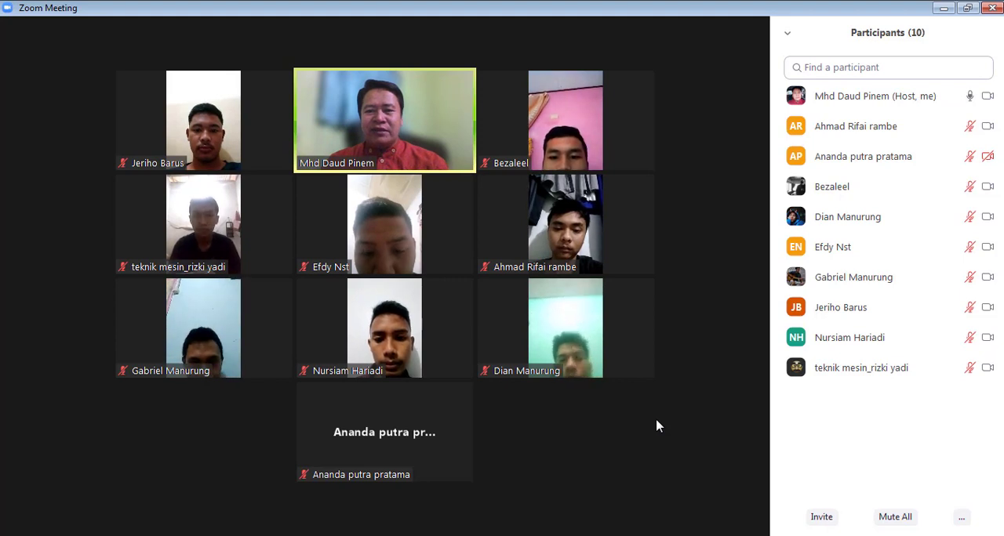
# Share the Autodesk AutoCAD 2021 drawing window with the meeting participants.
pyautogui.moveTo(700, 523)
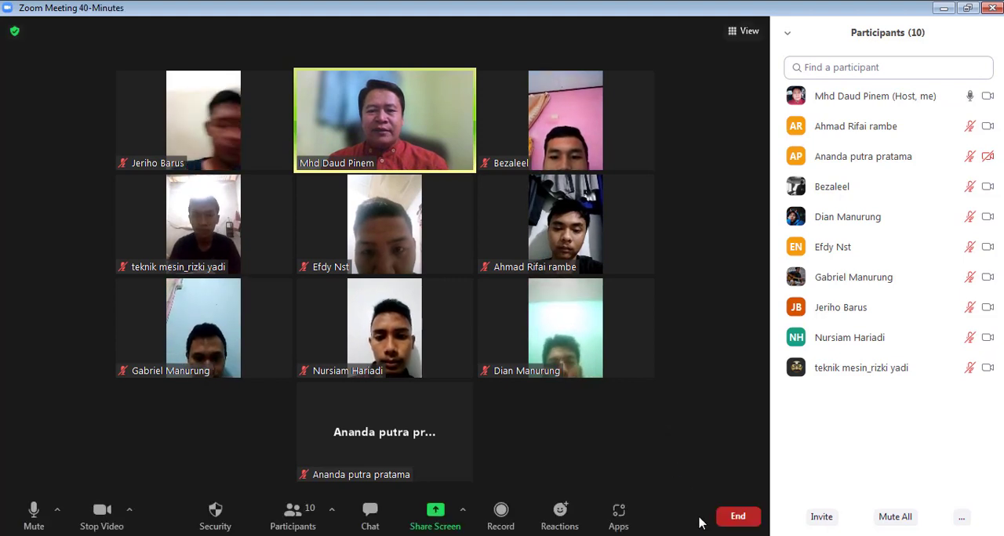
pyautogui.click(436, 516)
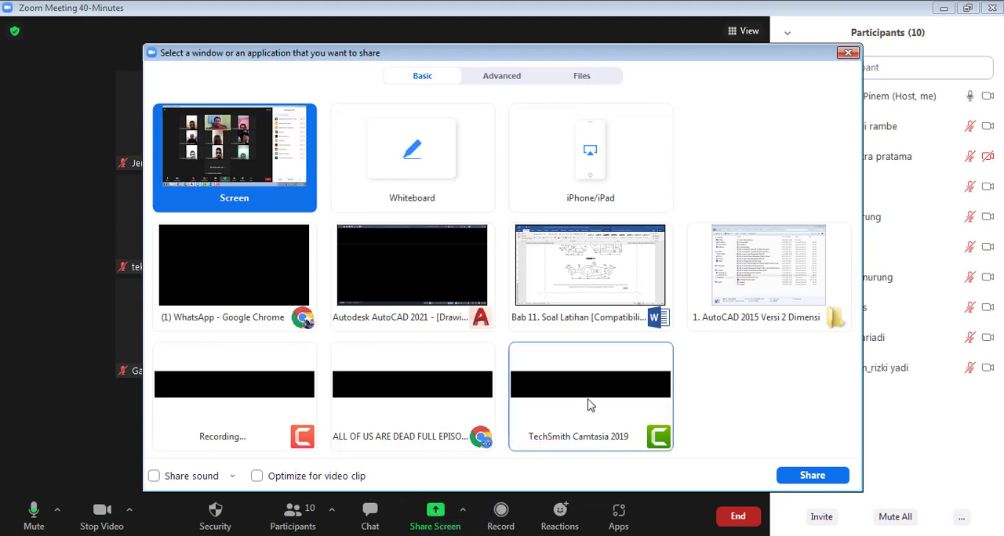
pyautogui.click(429, 298)
pyautogui.click(781, 475)
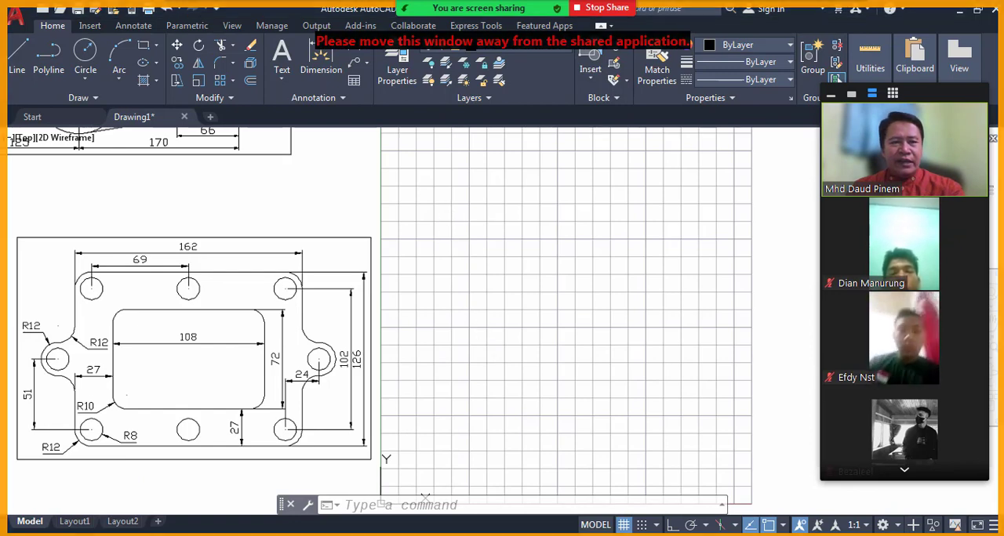
# Bring the dimensioned plate and the empty drawing area into view and admit the waiting participant to the meeting.
pyautogui.moveTo(448, 265)
pyautogui.mouseDown(button='middle')
pyautogui.moveTo(444, 253)
pyautogui.moveTo(548, 458)
pyautogui.moveTo(541, 385)
pyautogui.moveTo(513, 300)
pyautogui.moveTo(473, 242)
pyautogui.moveTo(459, 253)
pyautogui.mouseUp(button='middle')
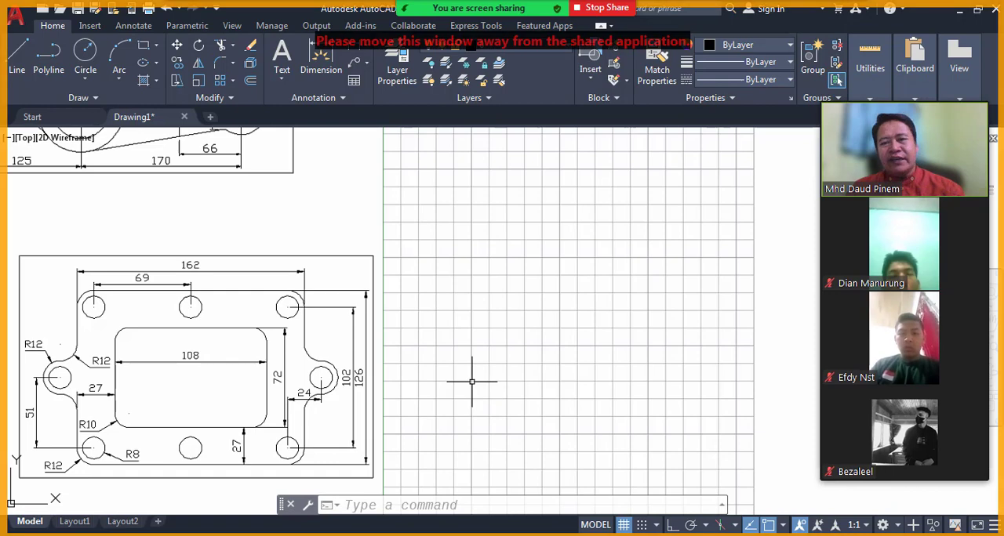
pyautogui.moveTo(471, 381); pyautogui.dragTo(462, 299, button='middle')
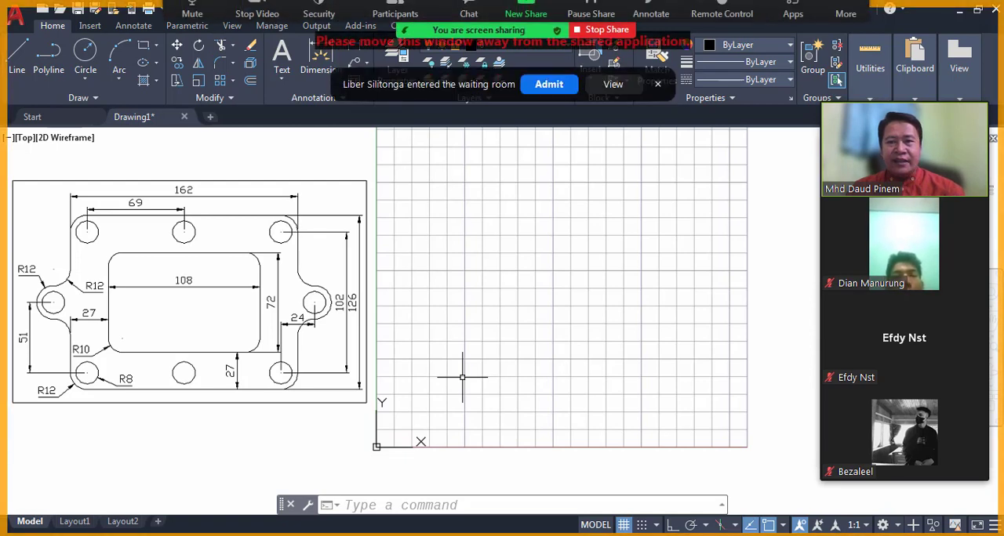
pyautogui.click(531, 90)
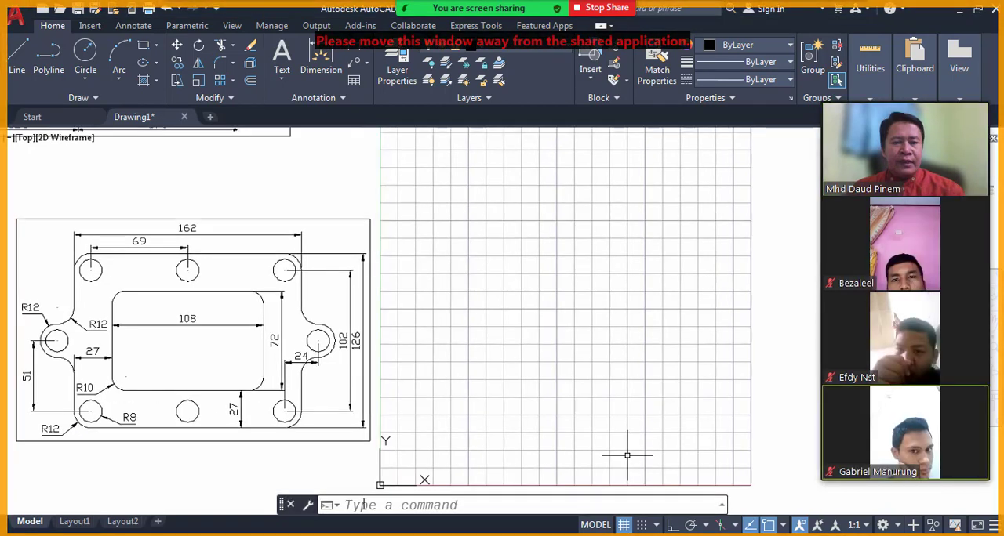
# Draw a 162 by 126 rectangle in the empty area beside the dimensioned plate for its outer outline.
pyautogui.click(362, 505)
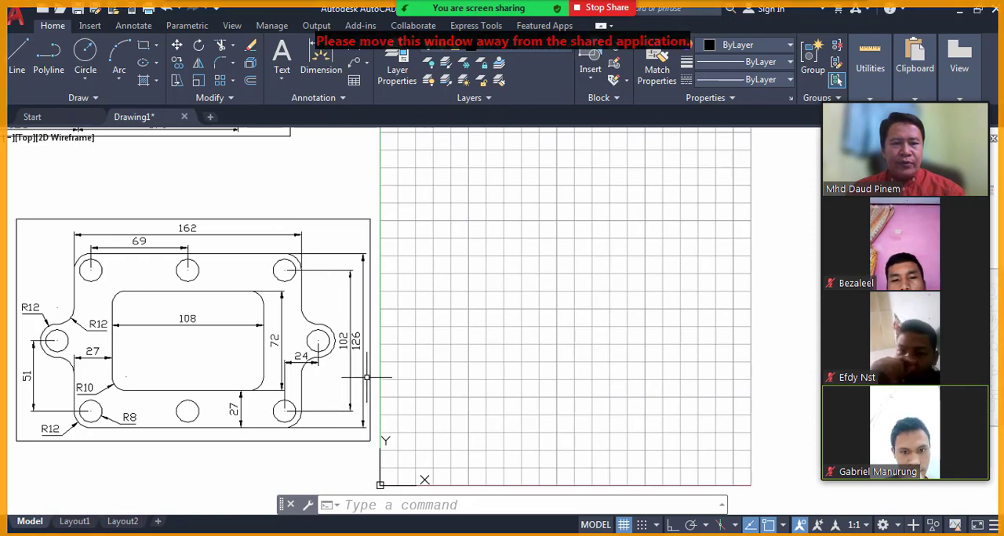
pyautogui.click(367, 504)
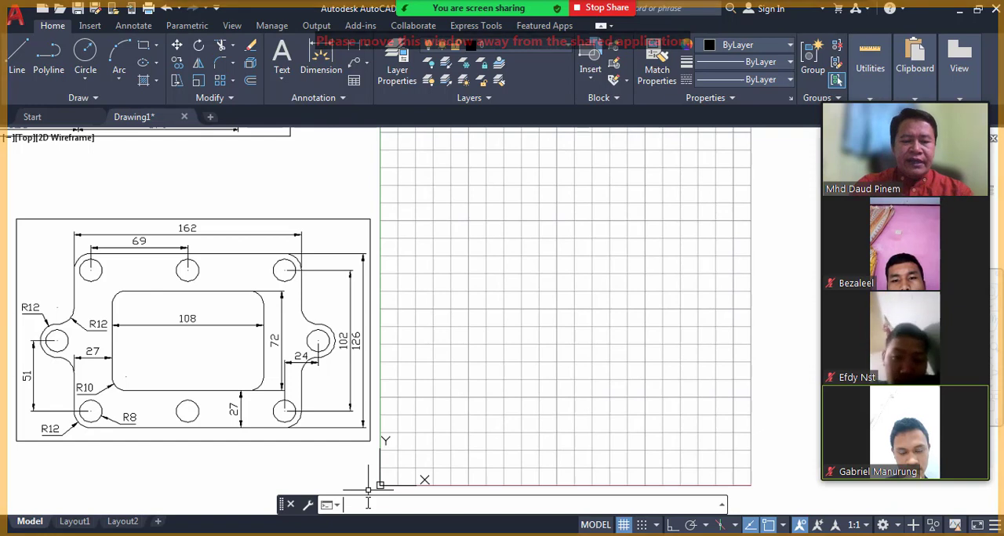
pyautogui.write('REC')
pyautogui.press('Return')
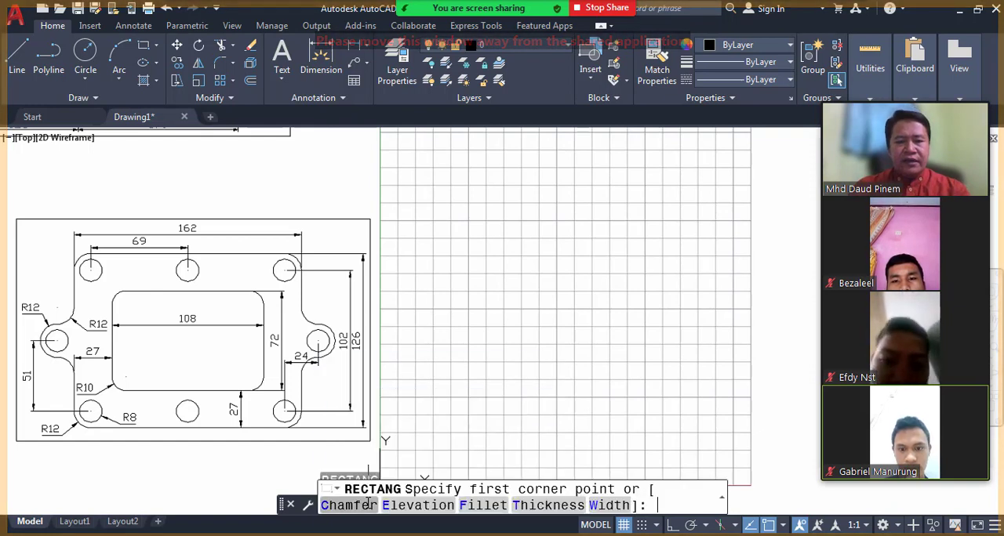
pyautogui.click(461, 423)
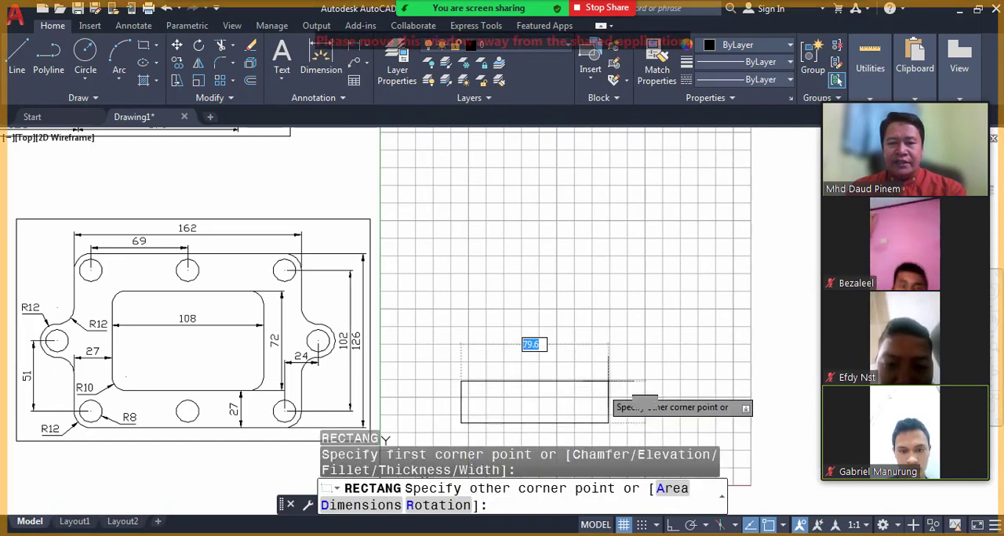
pyautogui.write('@162')
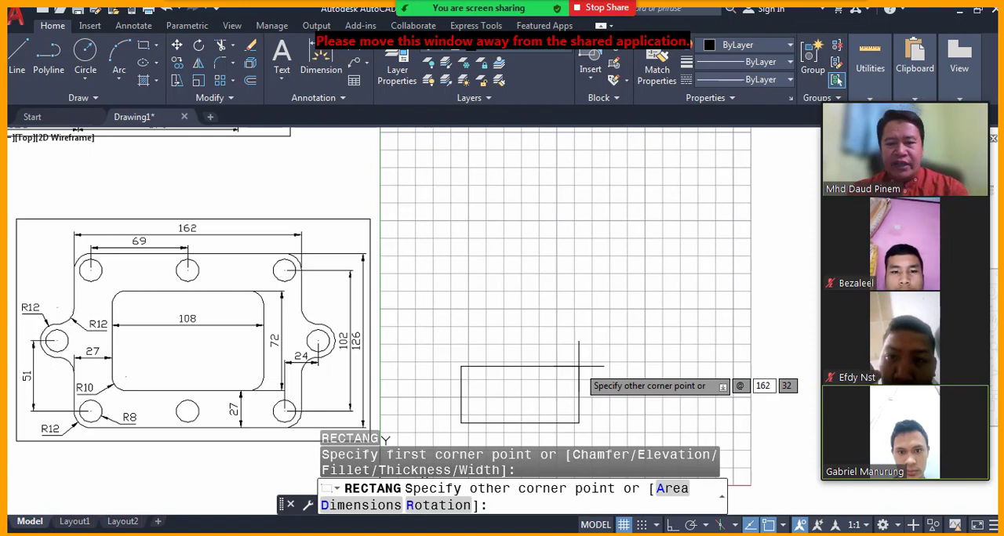
pyautogui.press('Tab')
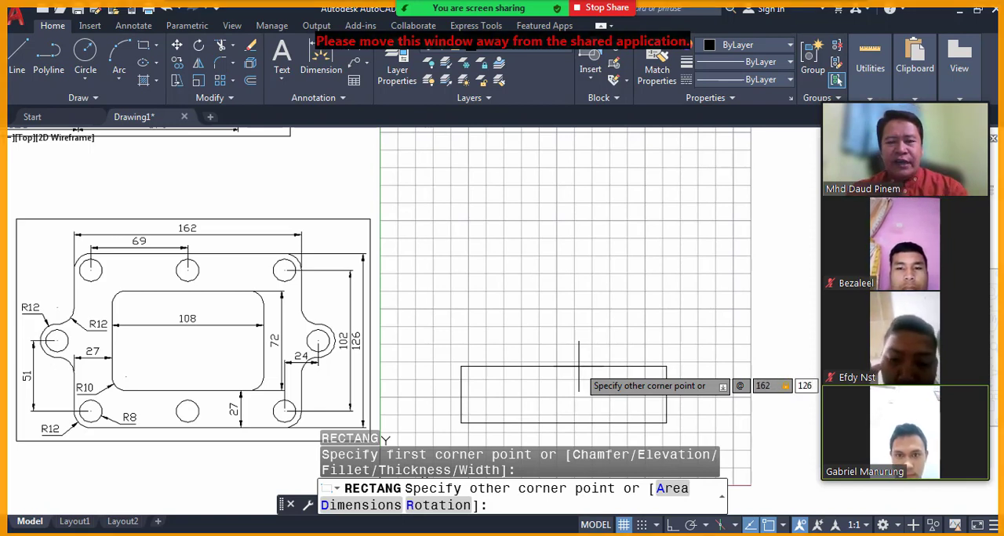
pyautogui.write('126')
pyautogui.press('Return')
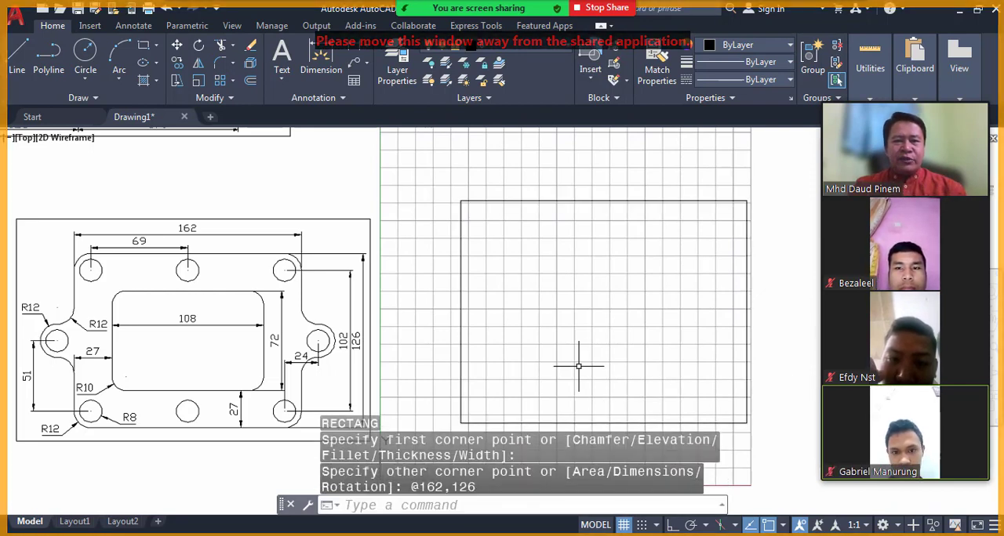
# Turn off the drawing grid and admit the next waiting participant to the meeting.
pyautogui.moveTo(605, 316); pyautogui.dragTo(607, 291, button='middle')
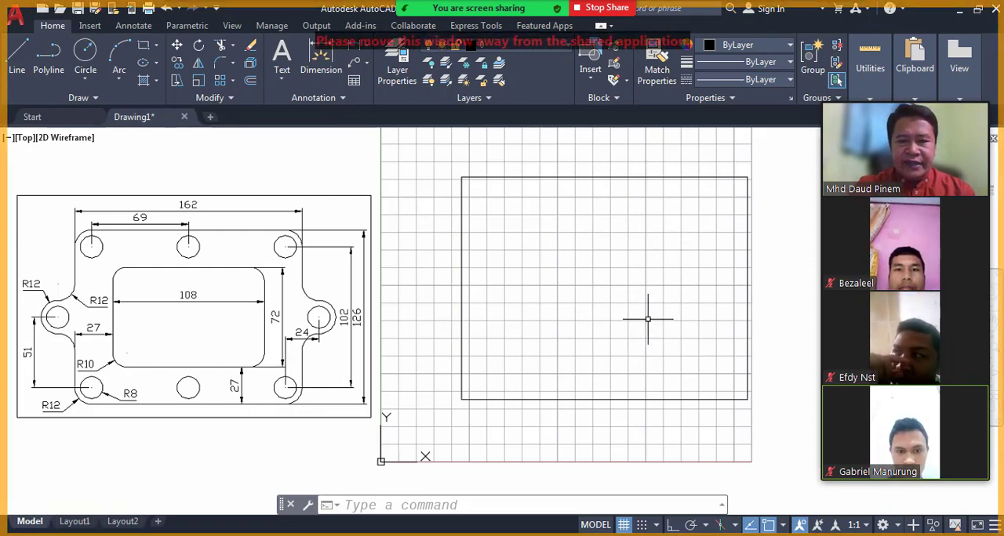
pyautogui.press('F7')
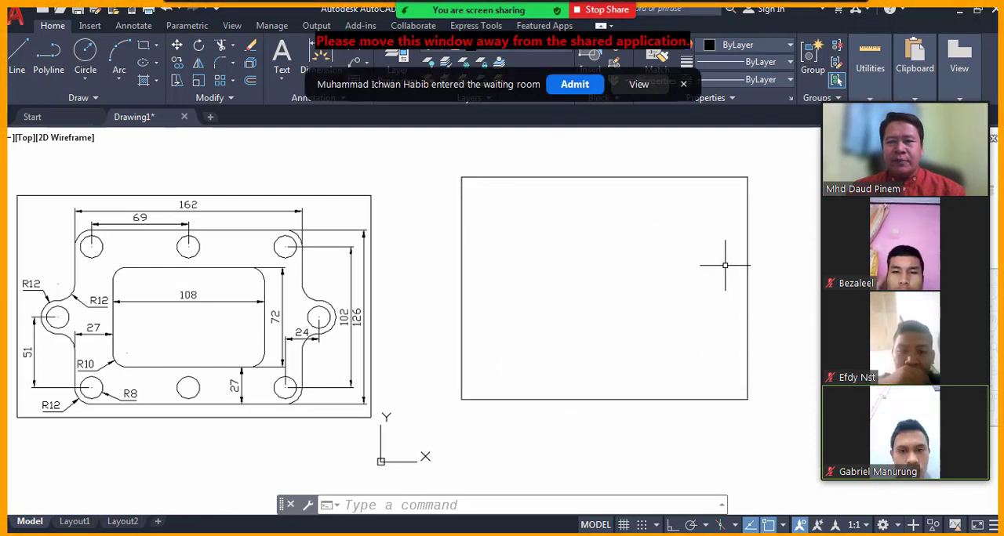
pyautogui.click(578, 86)
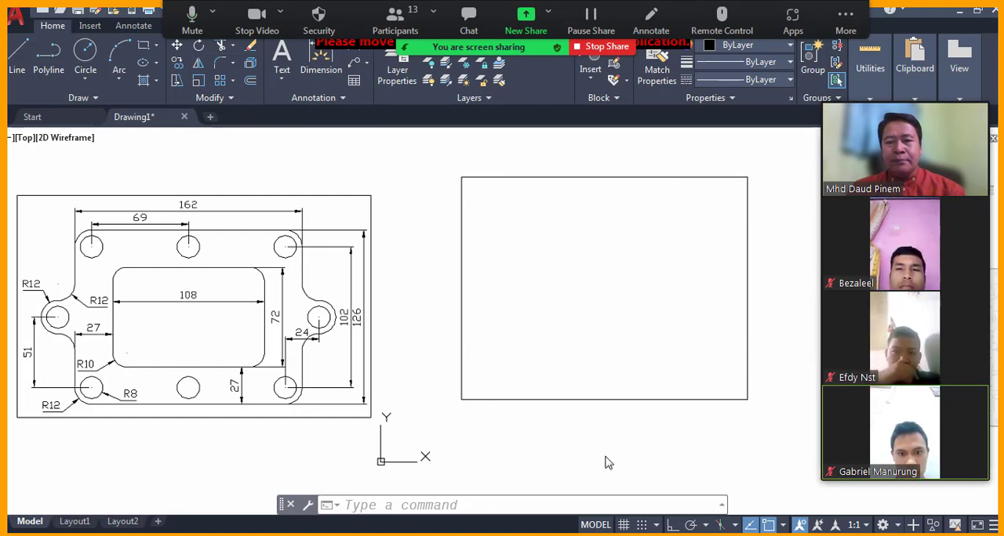
# Offset the outer rectangle inward by 27 to form the plate's inner opening.
pyautogui.click(478, 503)
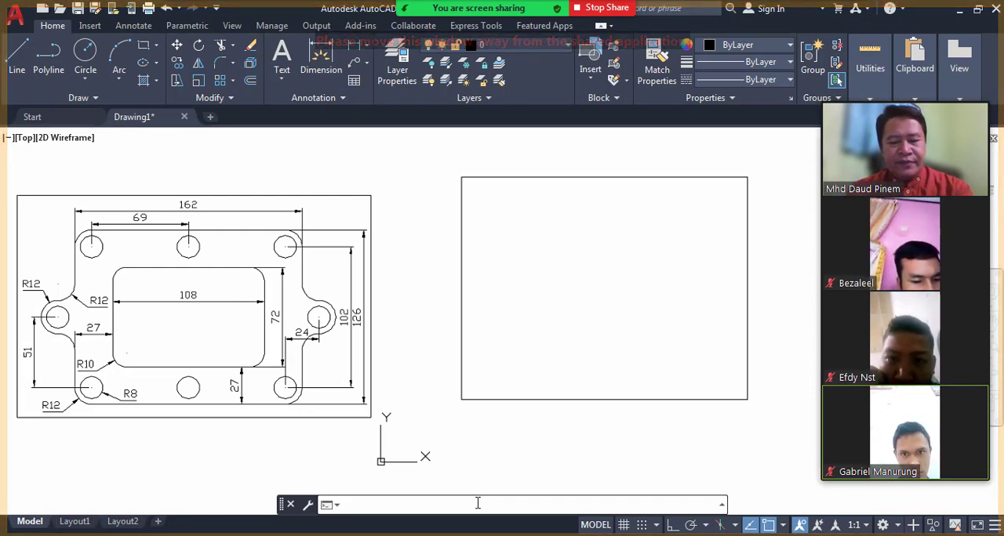
pyautogui.write('OFF')
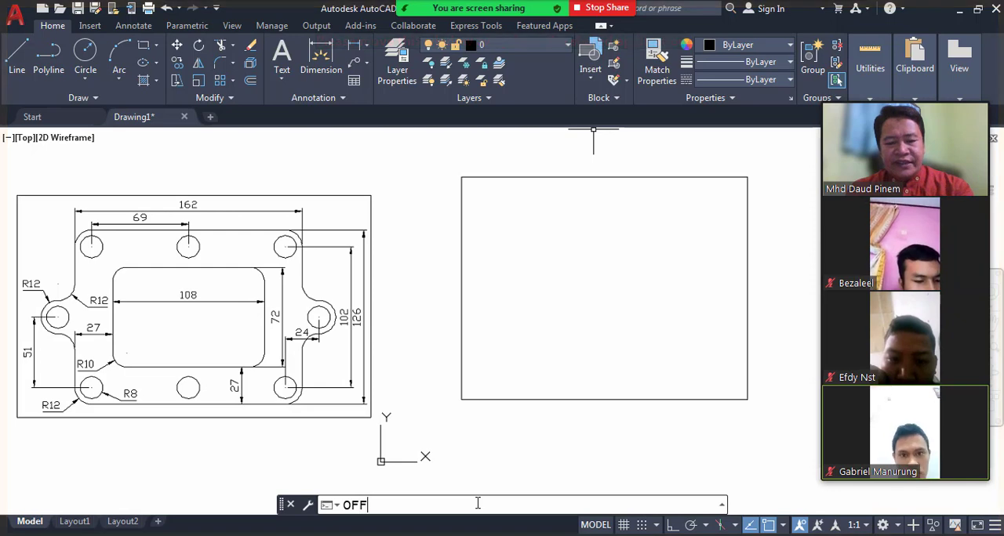
pyautogui.write('ET')
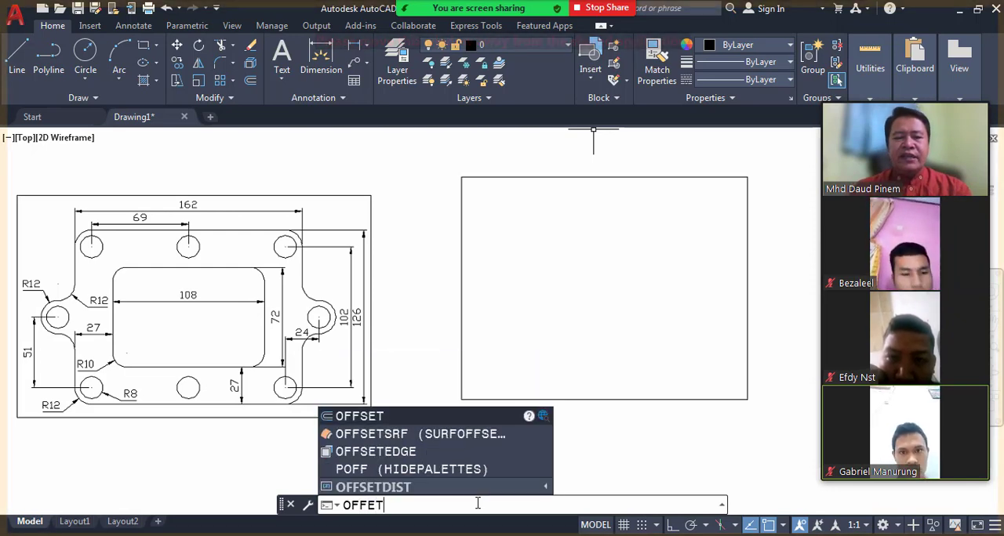
pyautogui.press('BackSpace')
pyautogui.press('BackSpace')
pyautogui.write('SET')
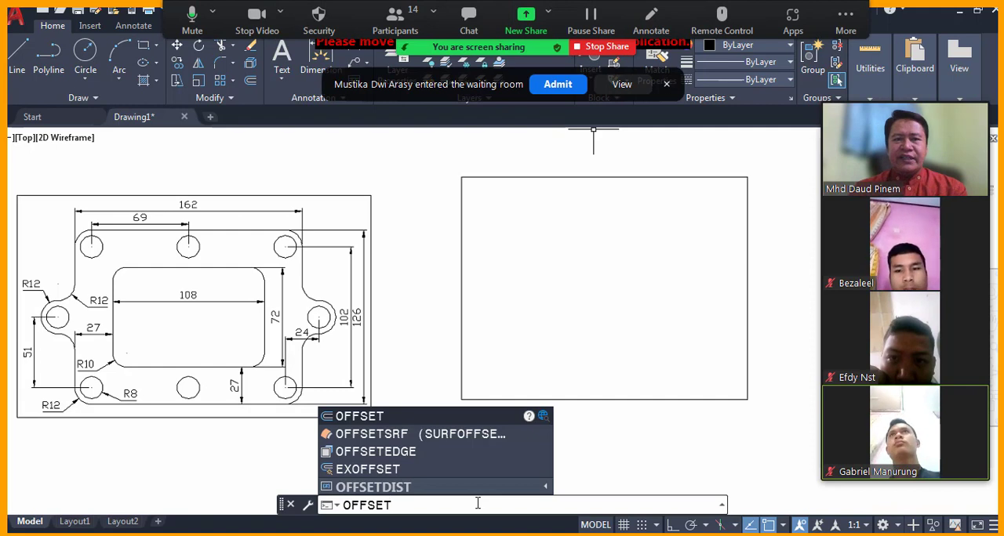
pyautogui.press('Return')
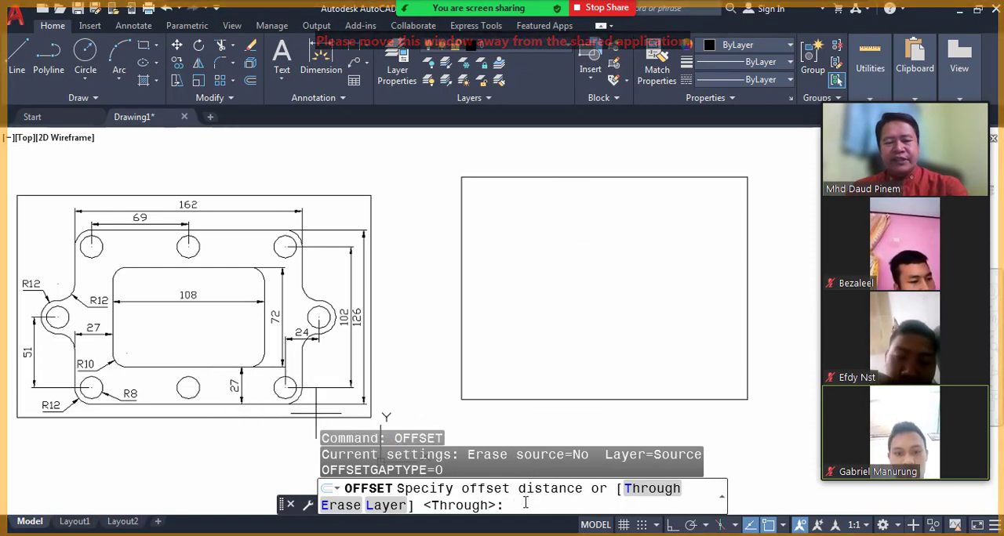
pyautogui.write('27')
pyautogui.press('Return')
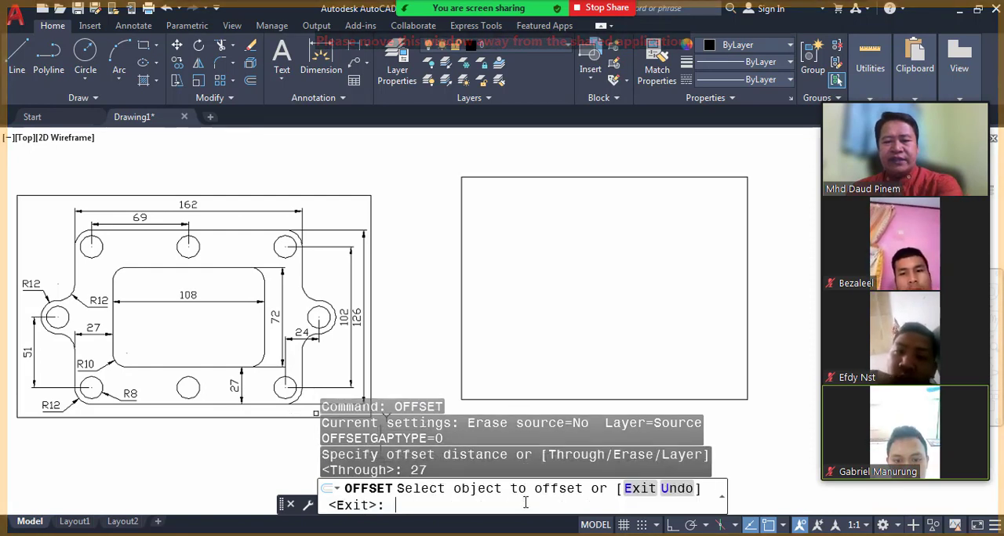
pyautogui.click(595, 178)
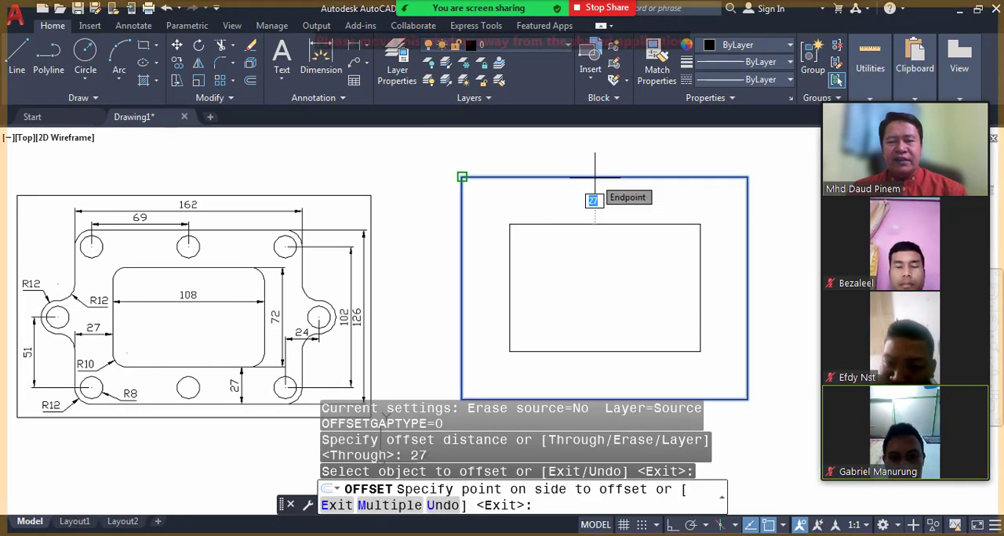
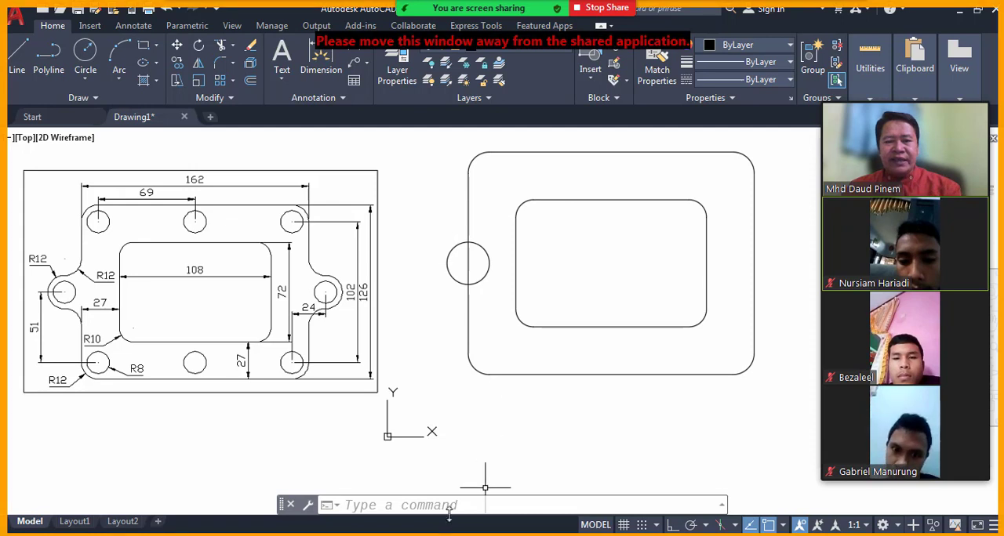
# Move the circle on the outer outline's left edge 12 units at 180 degrees, using base point 0,0.
pyautogui.click(409, 506)
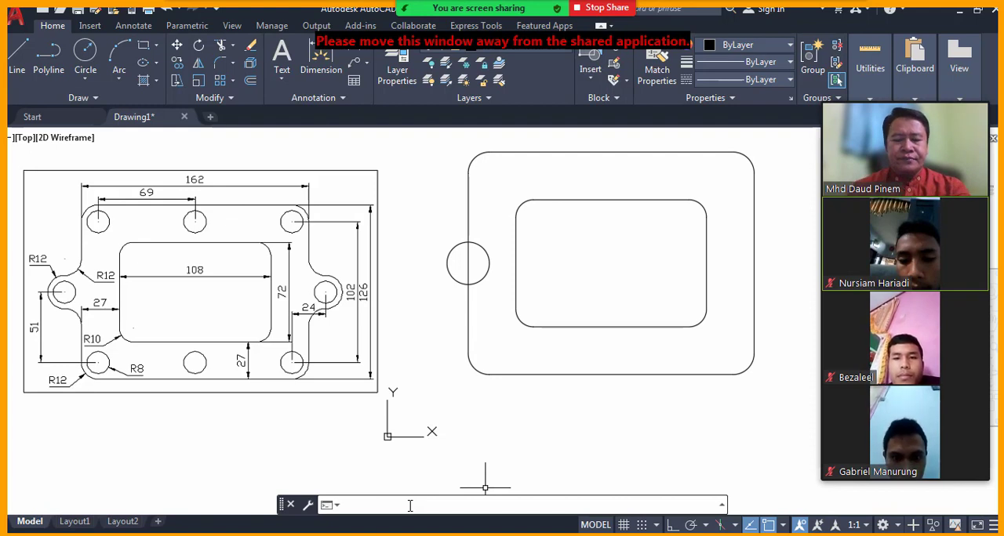
pyautogui.write('M')
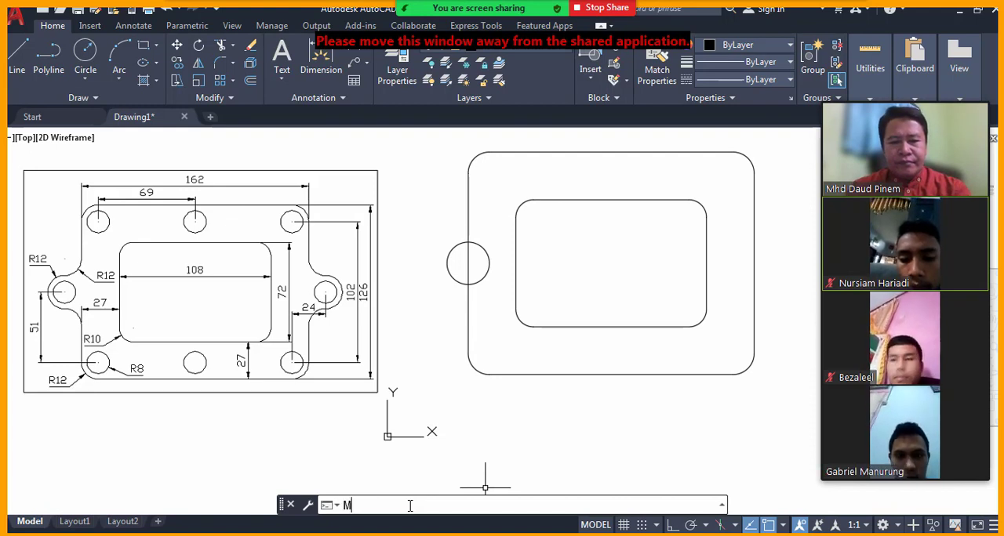
pyautogui.write('OVE')
pyautogui.press('Return')
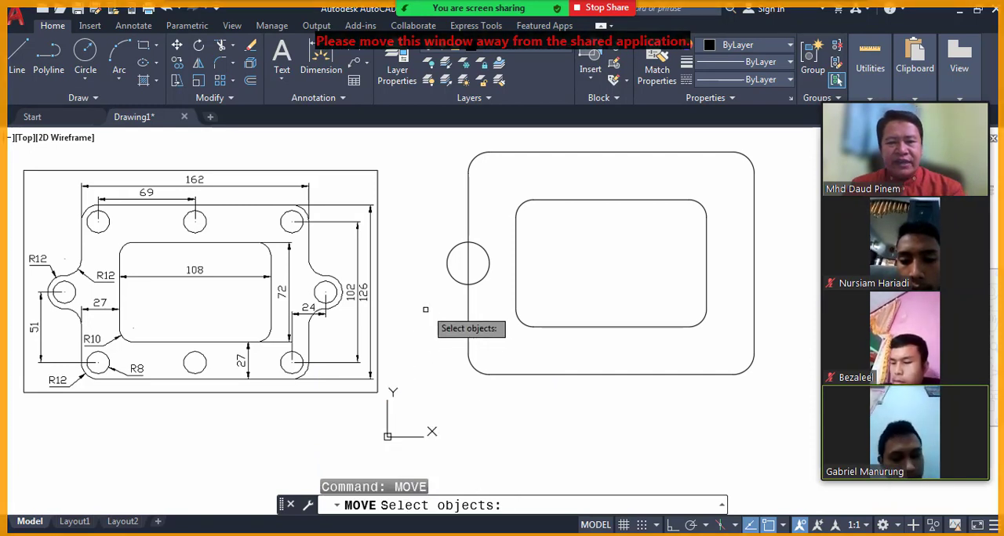
pyautogui.click(462, 281)
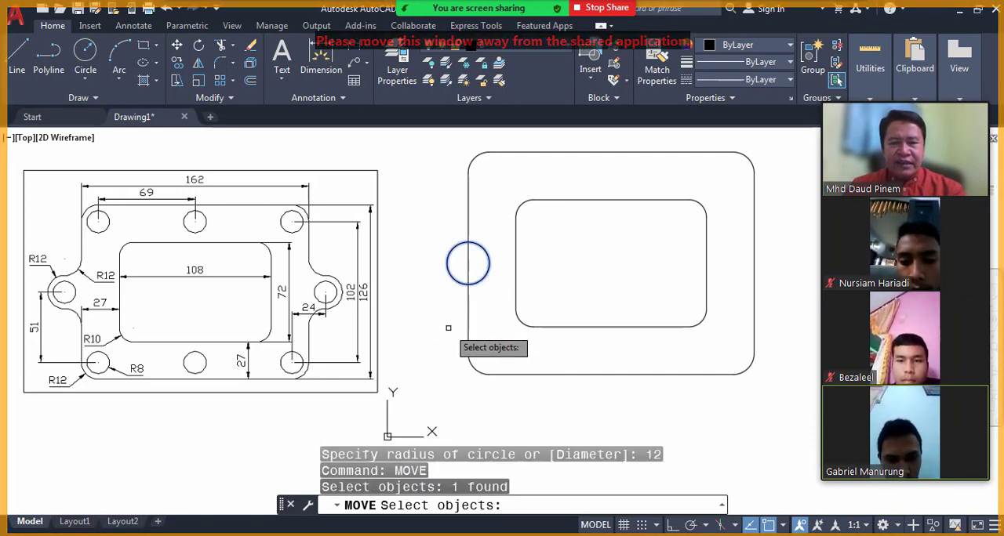
pyautogui.press('Return')
pyautogui.write('0')
pyautogui.press('Tab')
pyautogui.write('0')
pyautogui.press('Return')
pyautogui.write('12')
pyautogui.press('Tab')
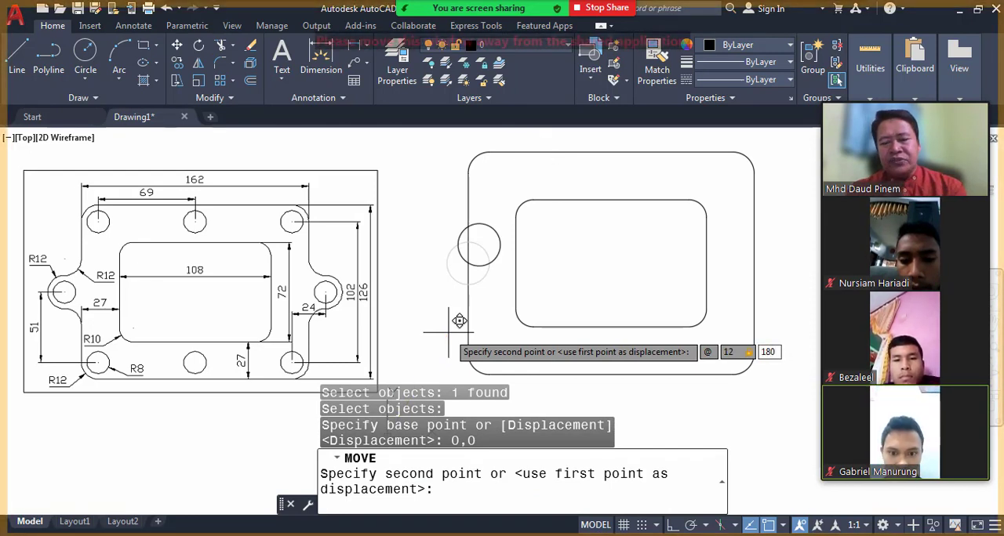
pyautogui.press('Return')
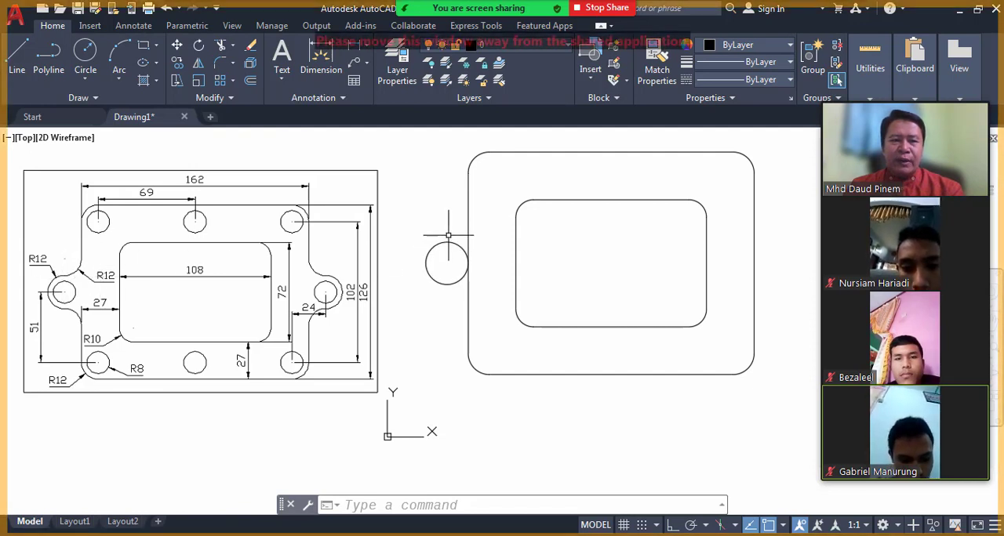
# Try to fillet the moved circle and the left edge of the outer outline with a radius of 12.
pyautogui.click(369, 505)
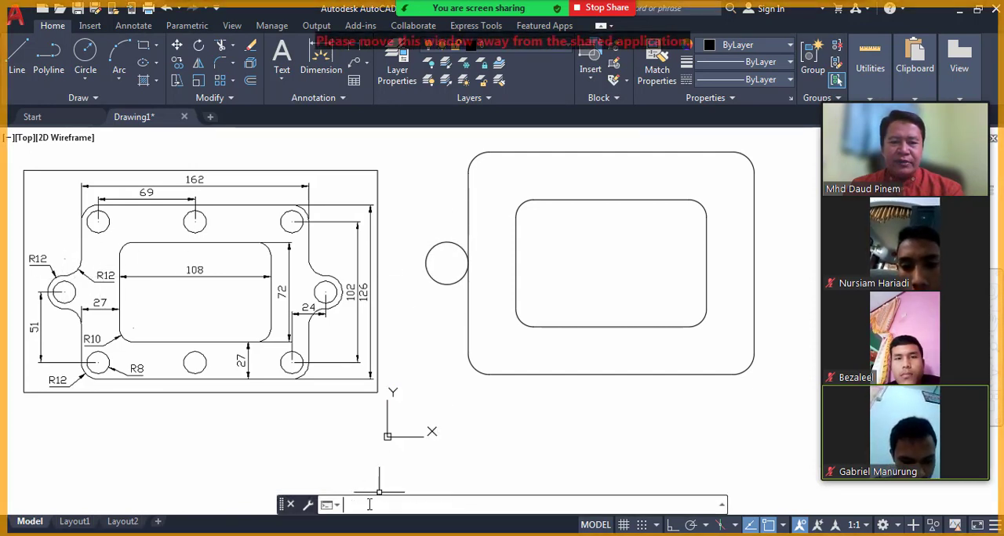
pyautogui.write('FILLE')
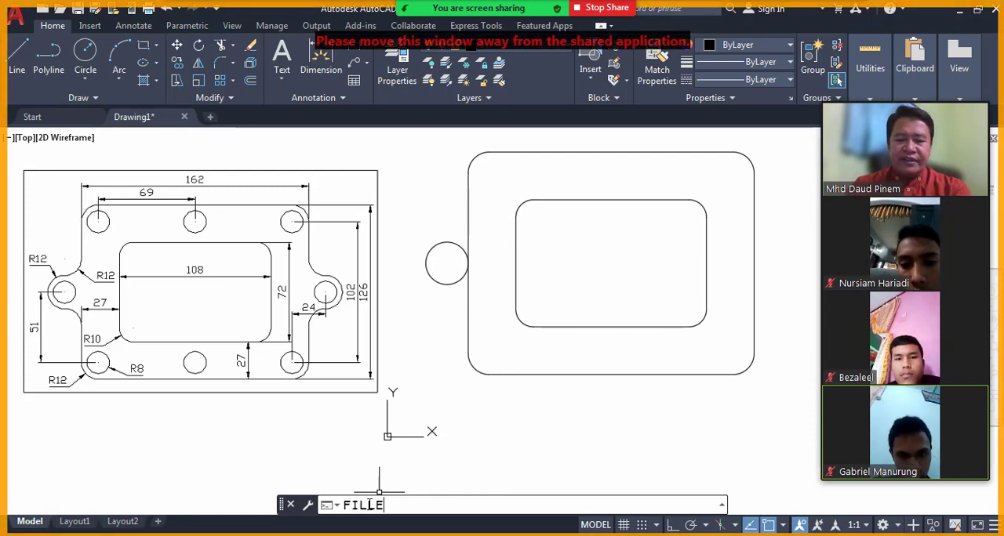
pyautogui.write('T')
pyautogui.press('Return')
pyautogui.press('Return')
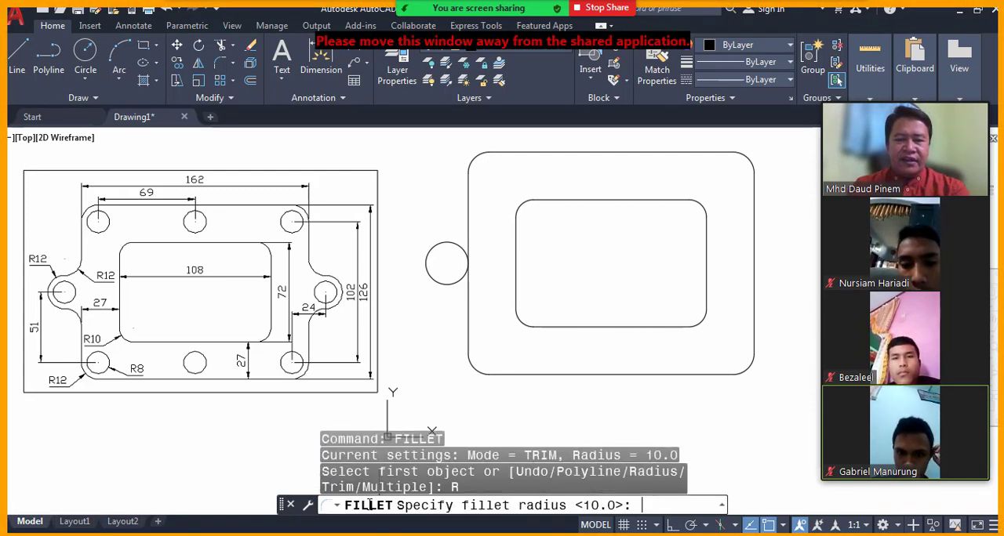
pyautogui.write('12')
pyautogui.press('Return')
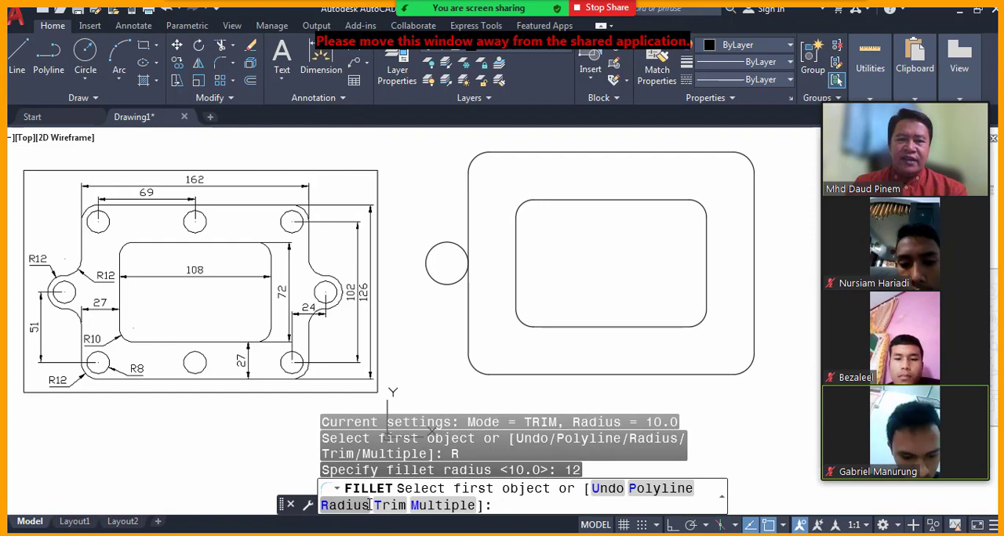
pyautogui.click(442, 244)
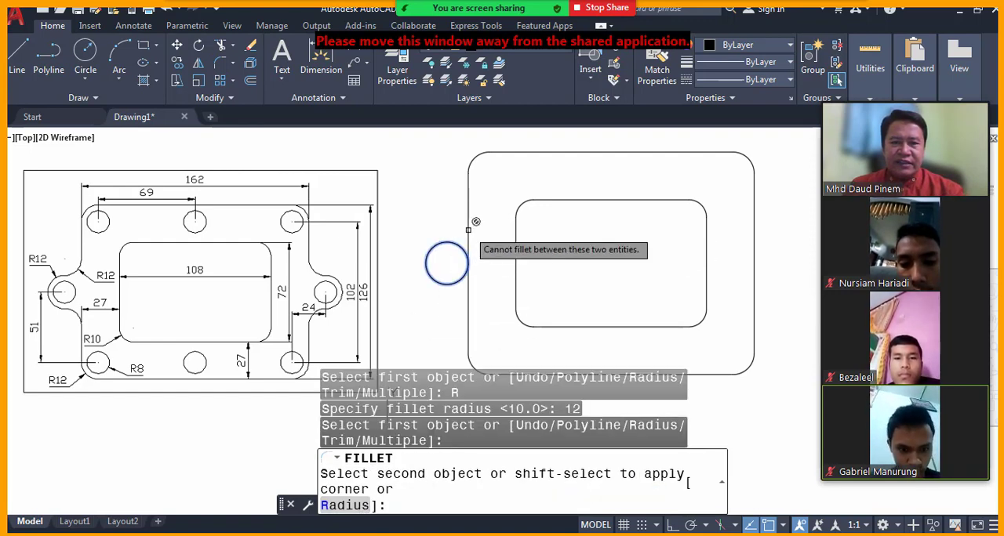
pyautogui.click(468, 229)
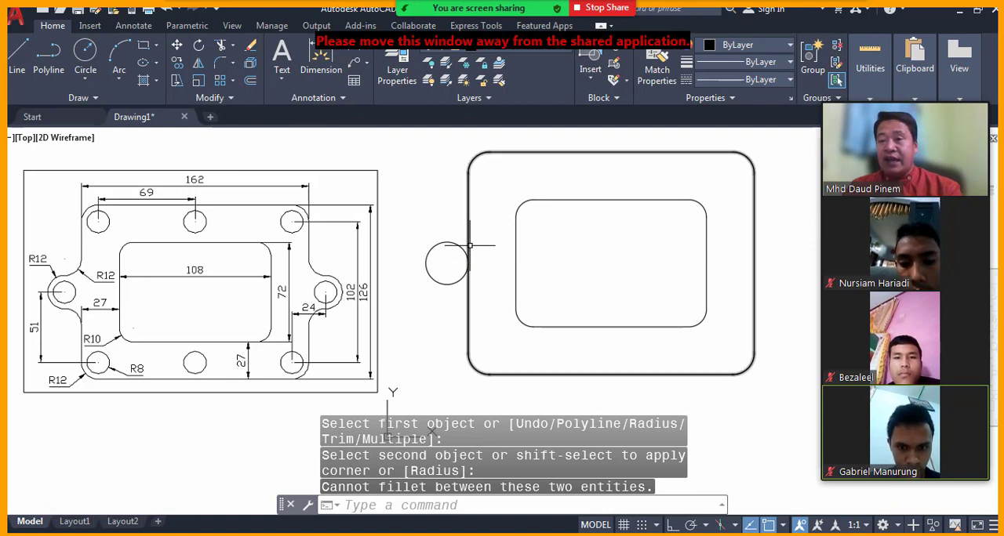
# Draw a tangent-tangent-radius circle of radius 12 touching the lug circle's top and the outline's left edge, and admit the waiting participant.
pyautogui.click(420, 505)
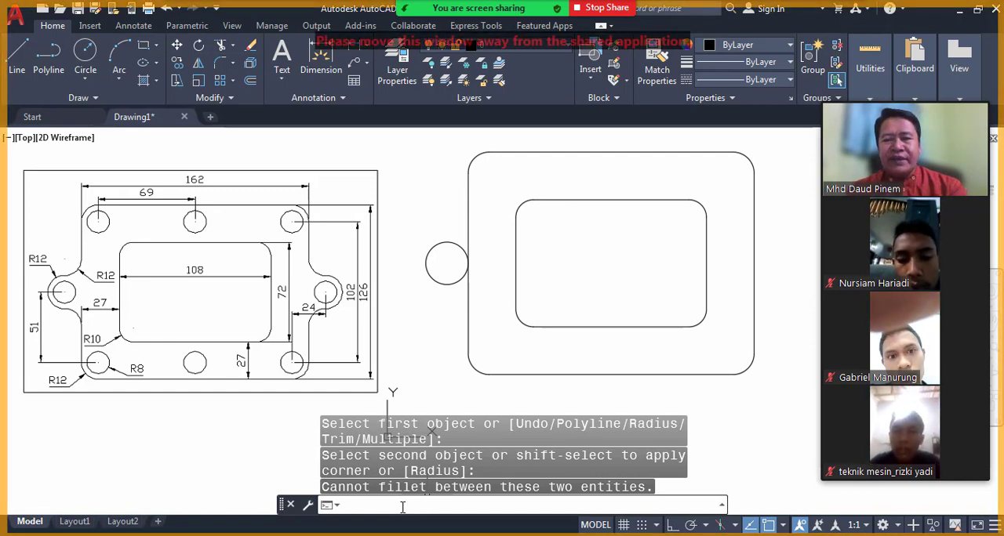
pyautogui.write('CIRCL')
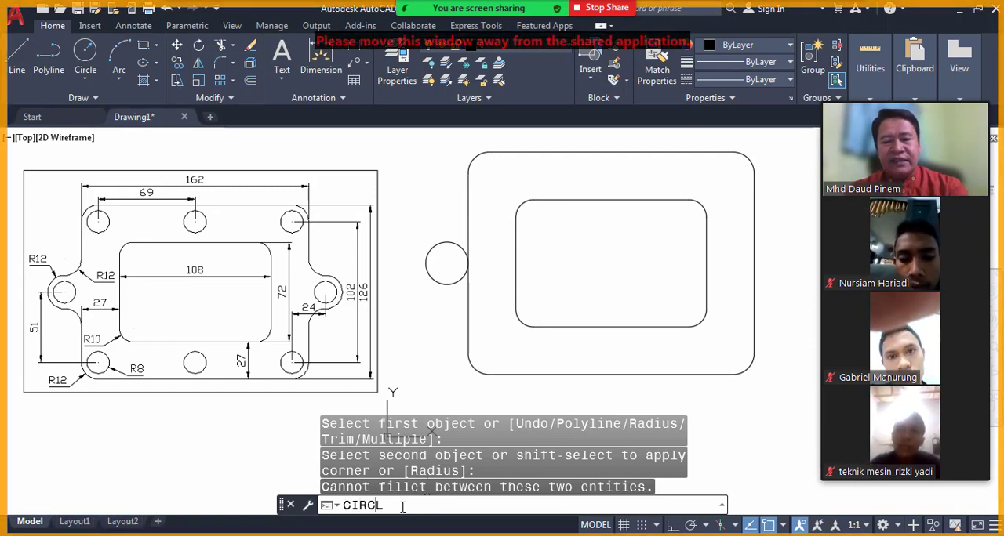
pyautogui.write('E')
pyautogui.press('Return')
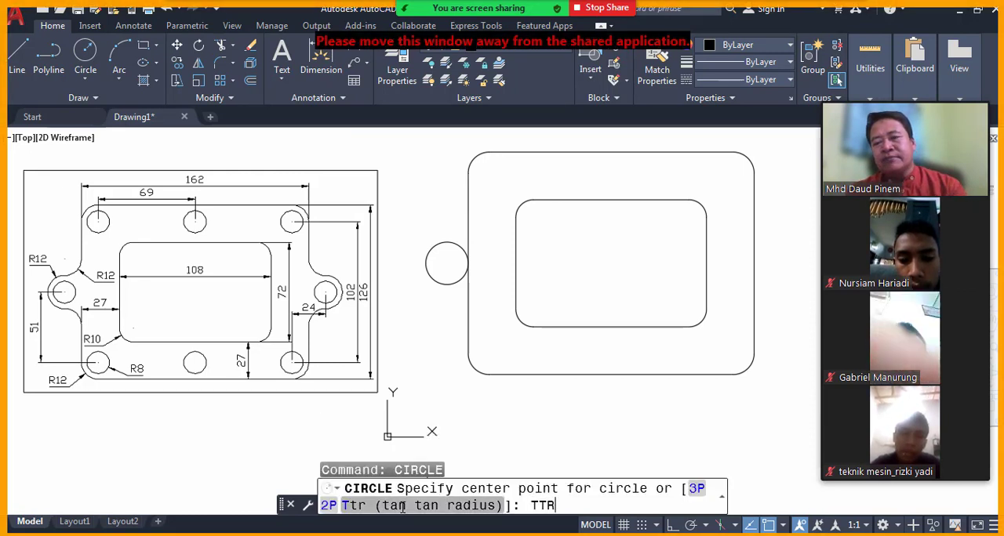
pyautogui.press('Return')
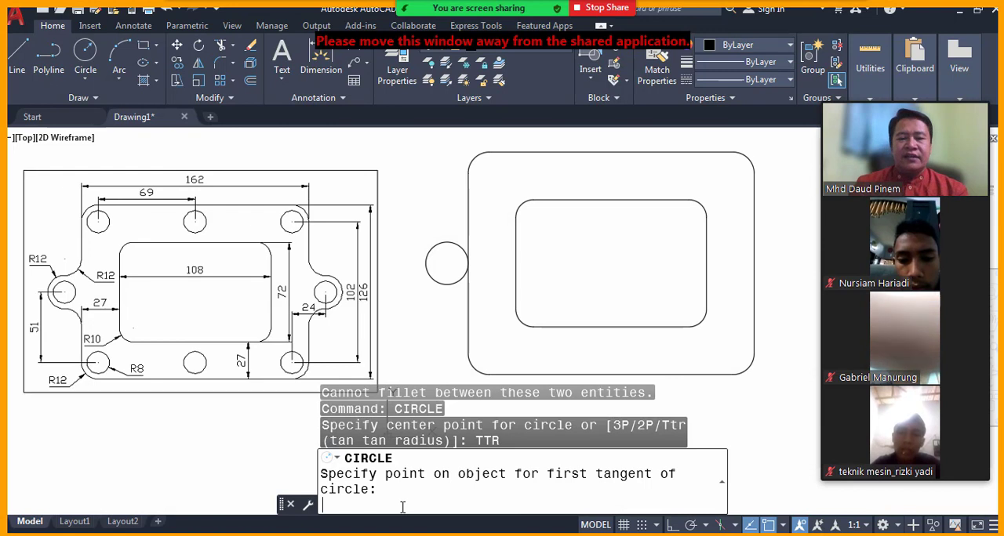
pyautogui.click(443, 241)
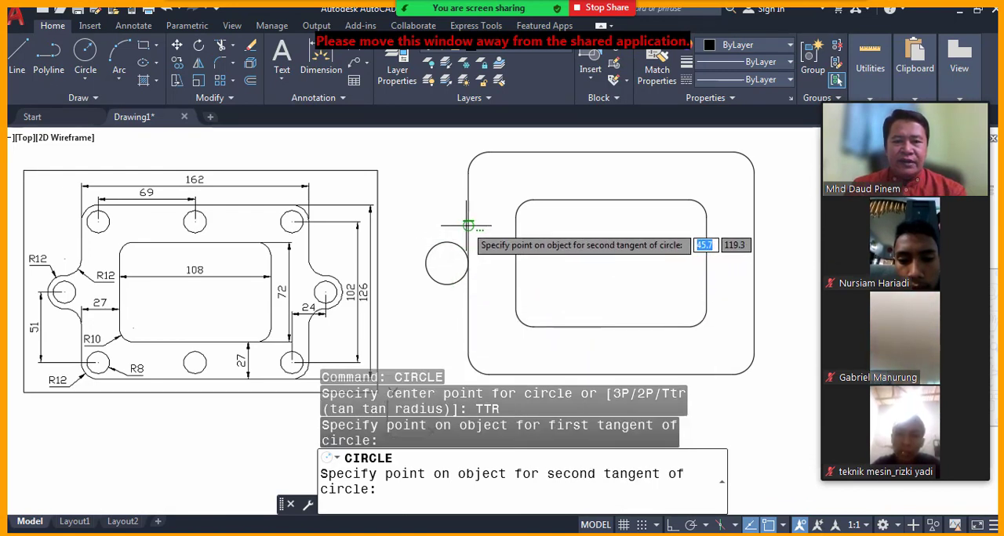
pyautogui.click(468, 226)
pyautogui.write('12')
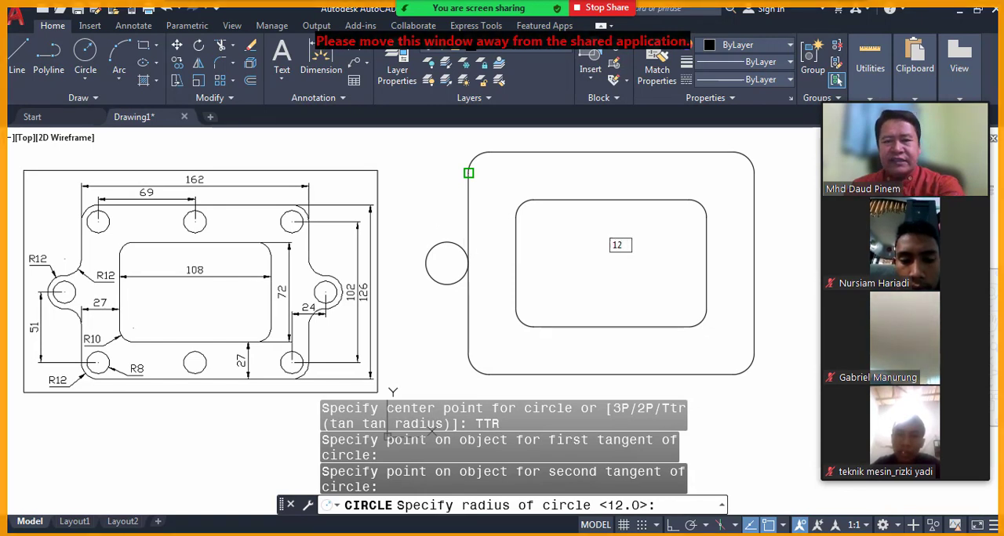
pyautogui.press('Return')
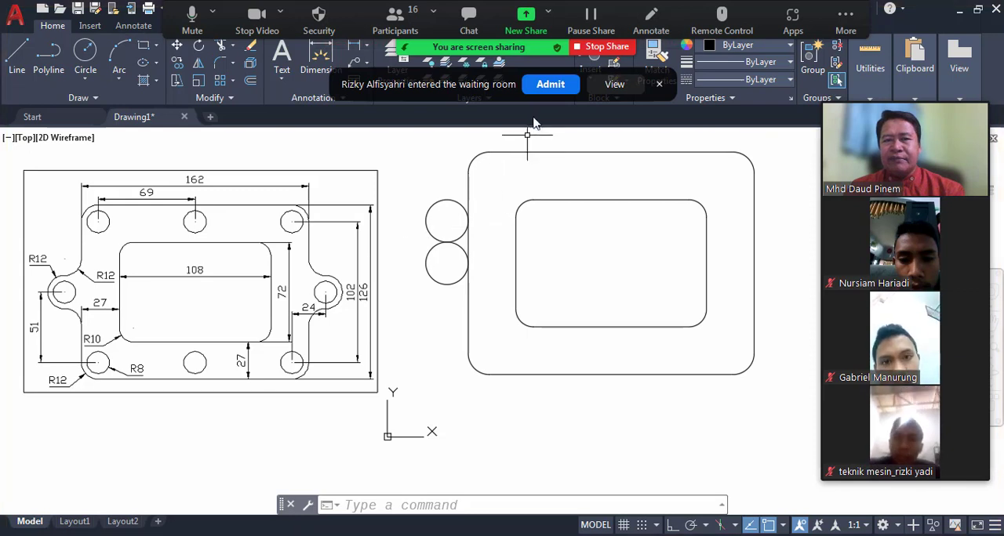
pyautogui.click(547, 86)
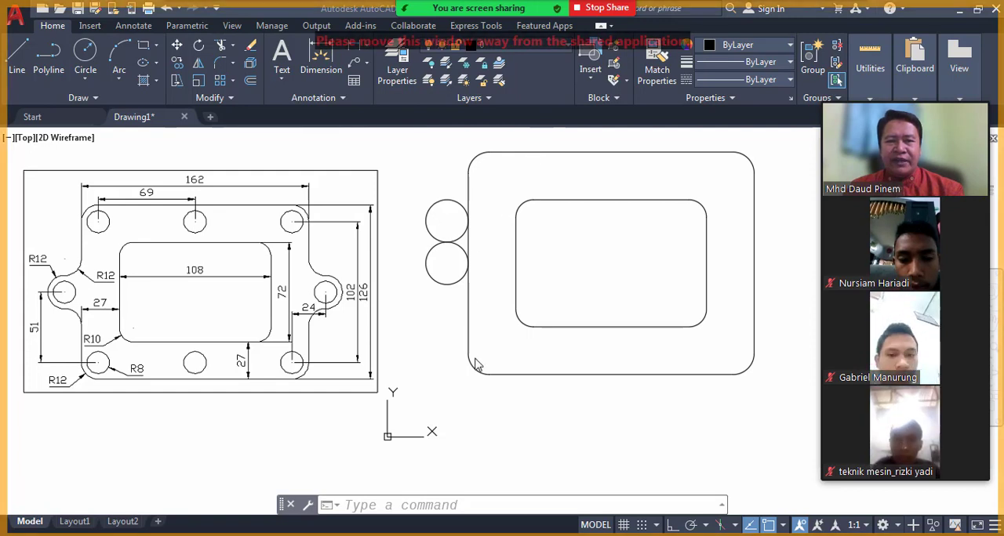
# Trim the upper tangent circle down to the concave arc joining the lug circle to the plate's left edge.
pyautogui.click(455, 506)
pyautogui.write('TRIM')
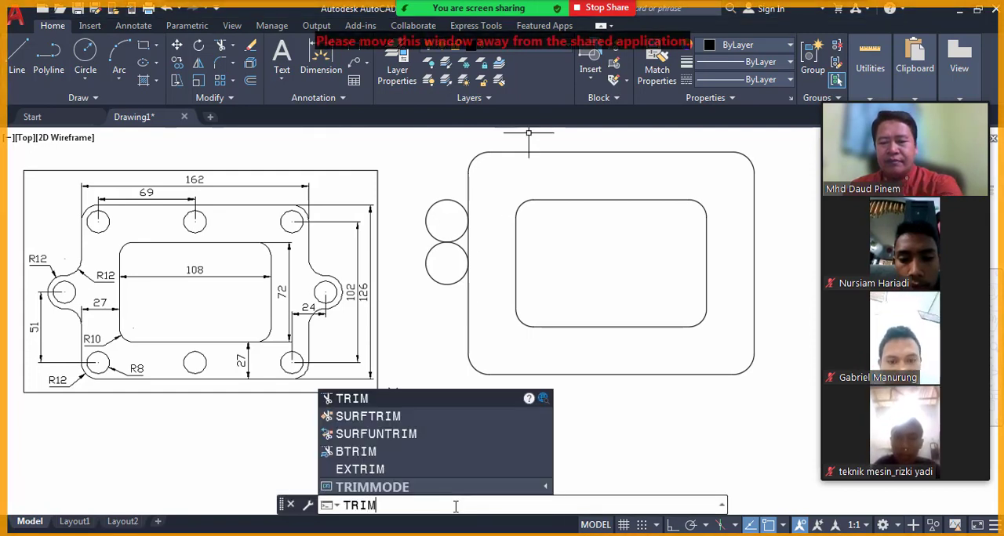
pyautogui.press('Return')
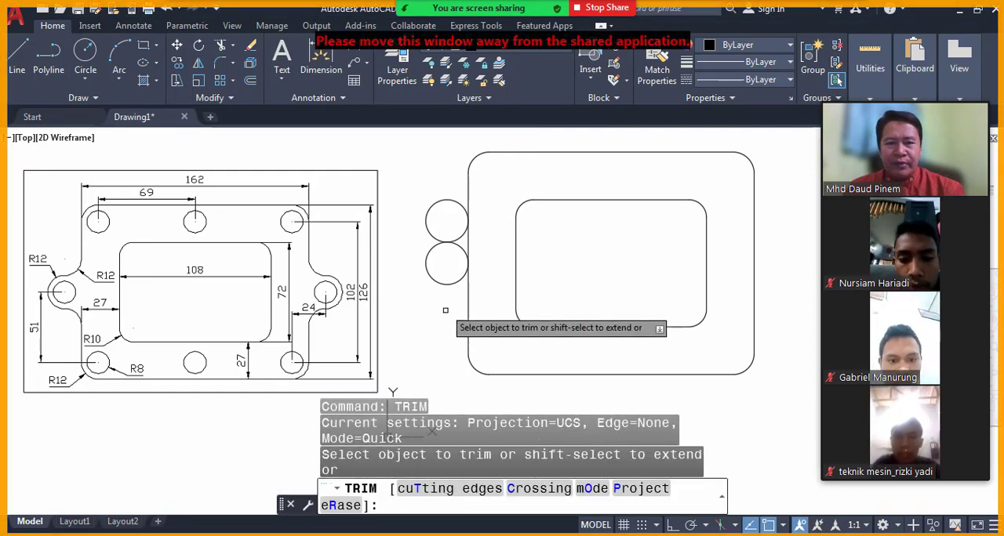
pyautogui.click(430, 206)
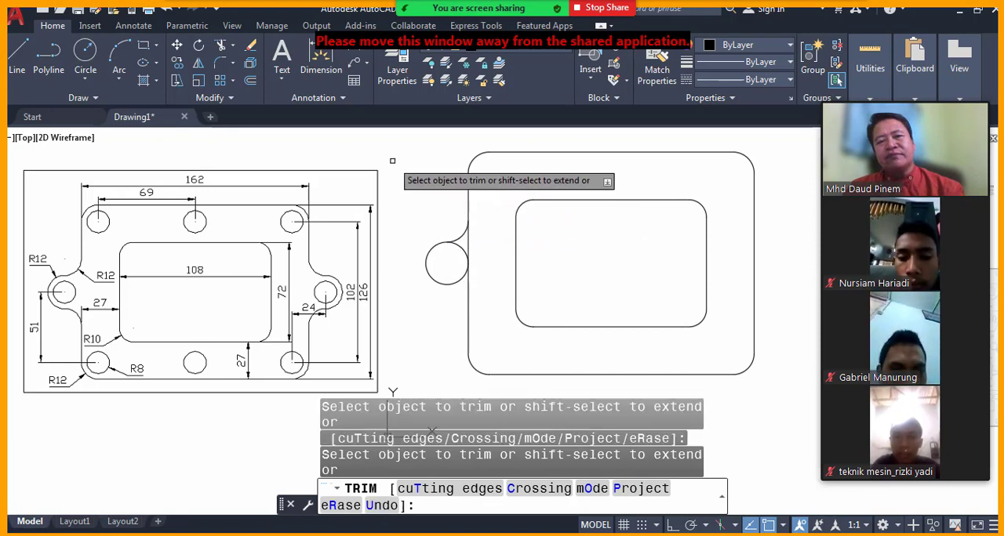
pyautogui.press('Return')
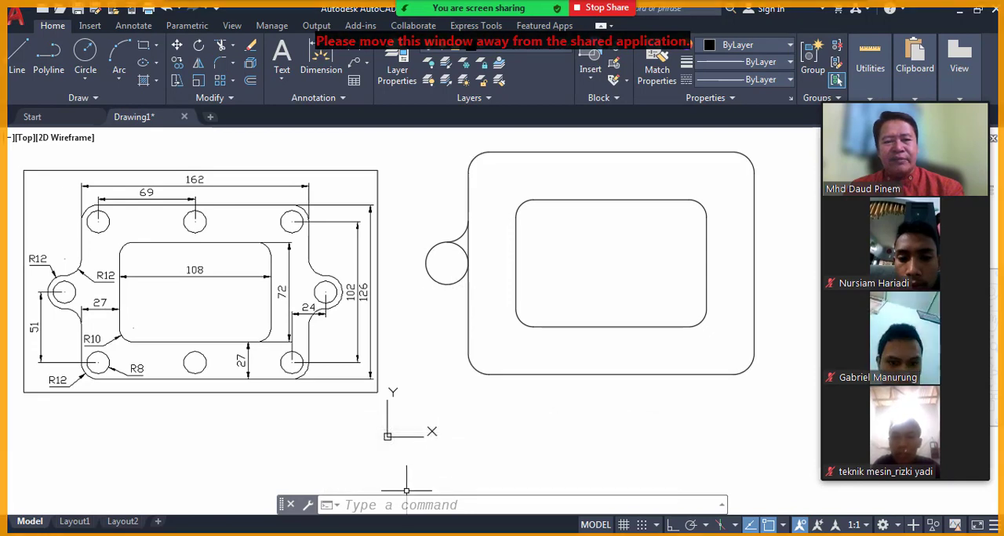
# Draw a tangent-tangent-radius circle of radius 12 touching the bottom of the lug circle and the outline's left edge.
pyautogui.write('C')
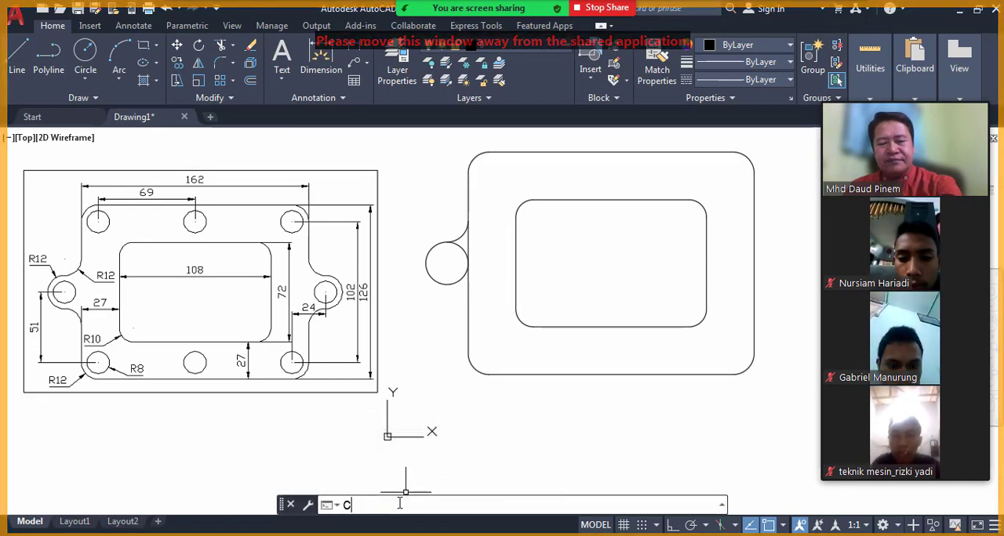
pyautogui.write('IRCLE')
pyautogui.press('Return')
pyautogui.write('T')
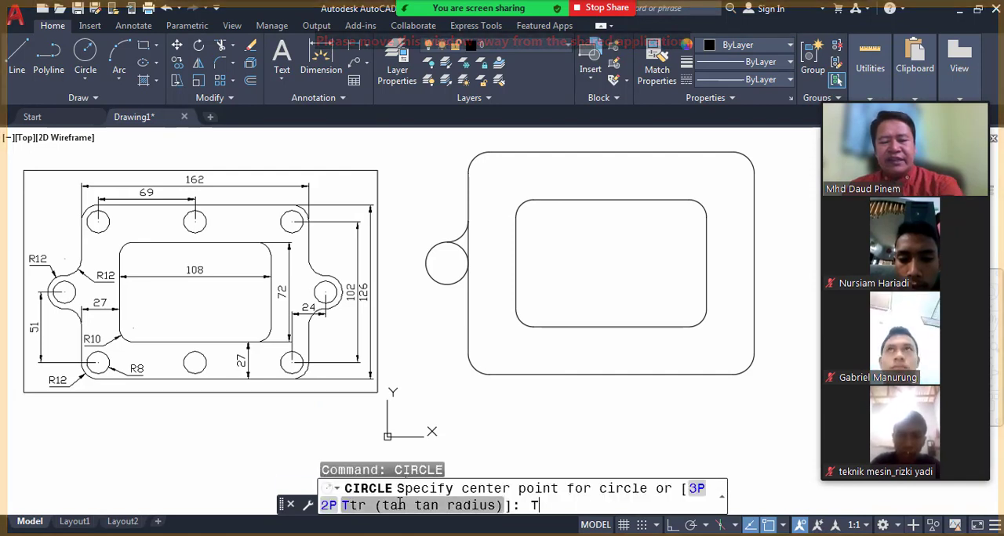
pyautogui.write('TR')
pyautogui.press('Return')
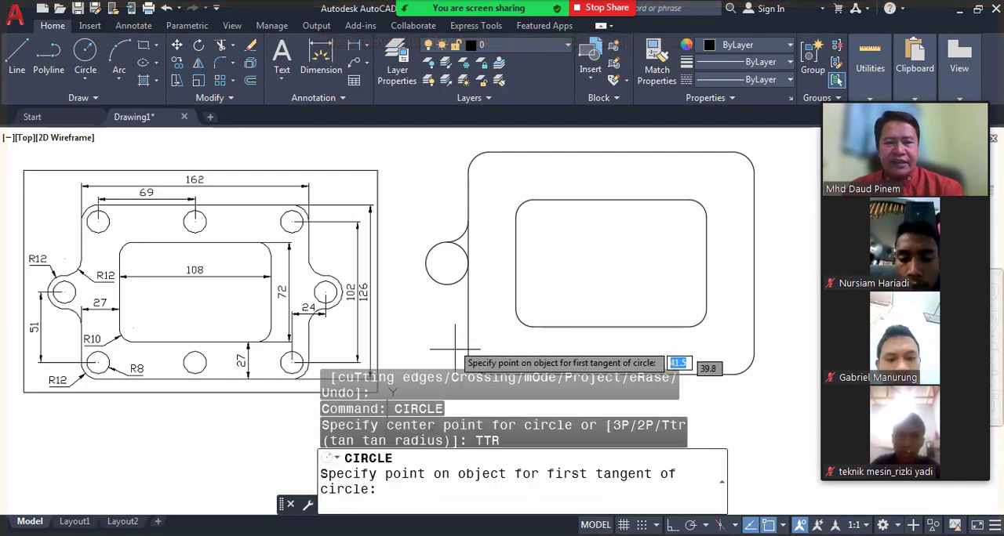
pyautogui.click(443, 283)
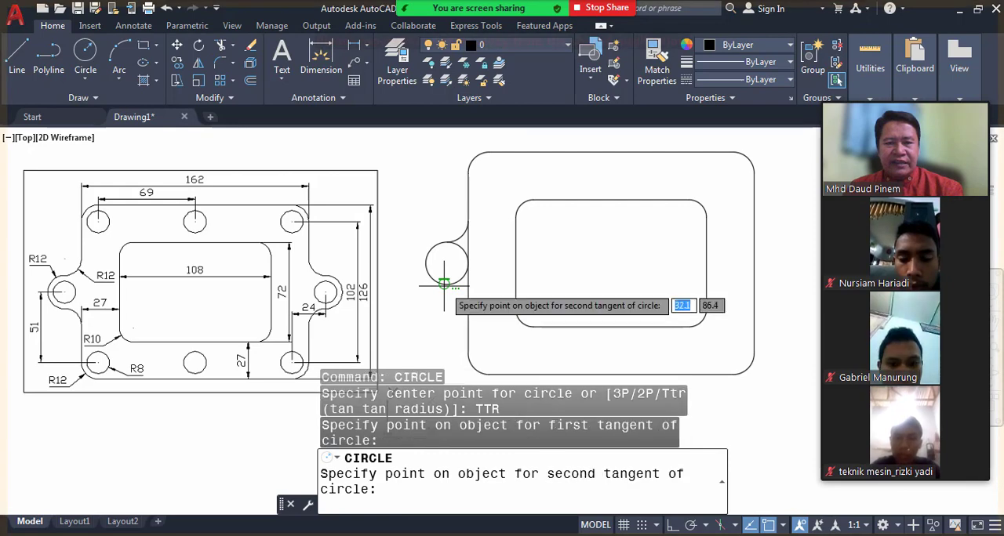
pyautogui.click(469, 304)
pyautogui.write('12')
pyautogui.press('Return')
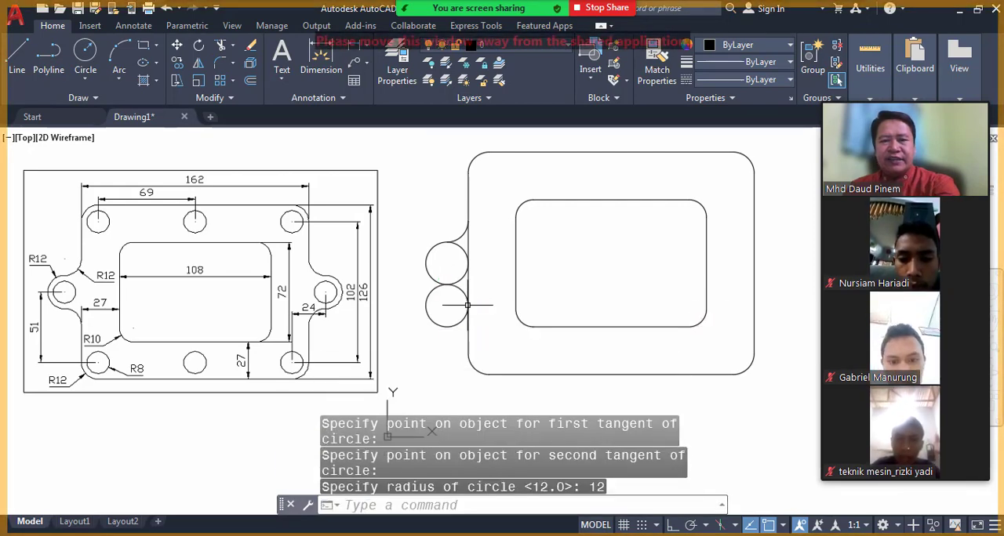
# Trim the lower tangent circle down to the concave arc joining the lug circle to the plate's left edge.
pyautogui.click(437, 505)
pyautogui.write('TRIM')
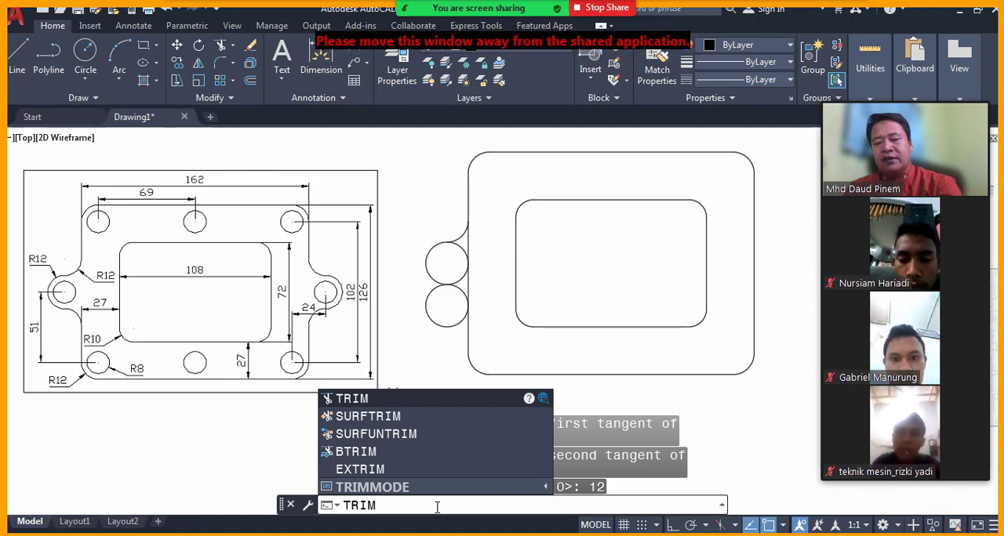
pyautogui.press('Return')
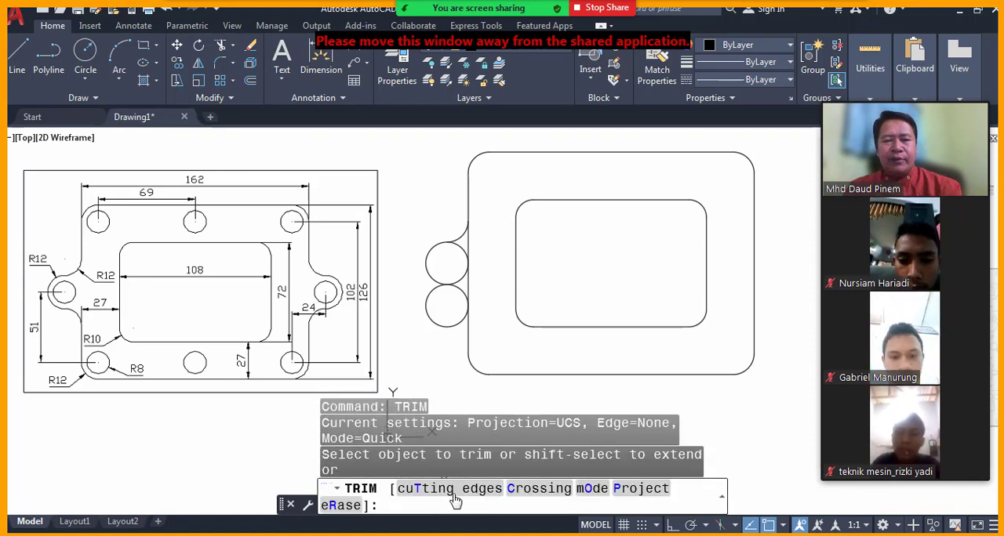
pyautogui.click(435, 321)
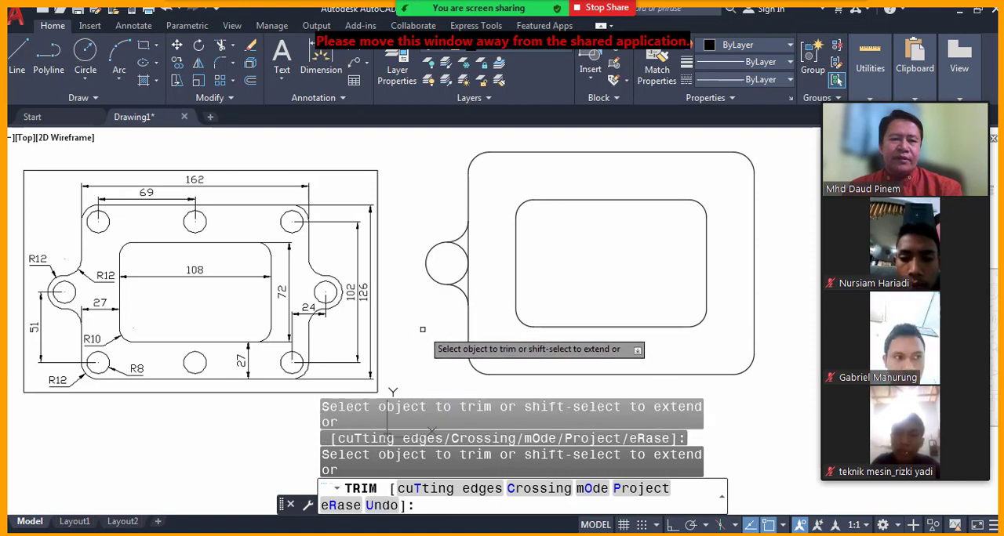
# Trim away the plate's left edge between the two concave arcs and the inner half of the lug circle.
pyautogui.click(471, 284)
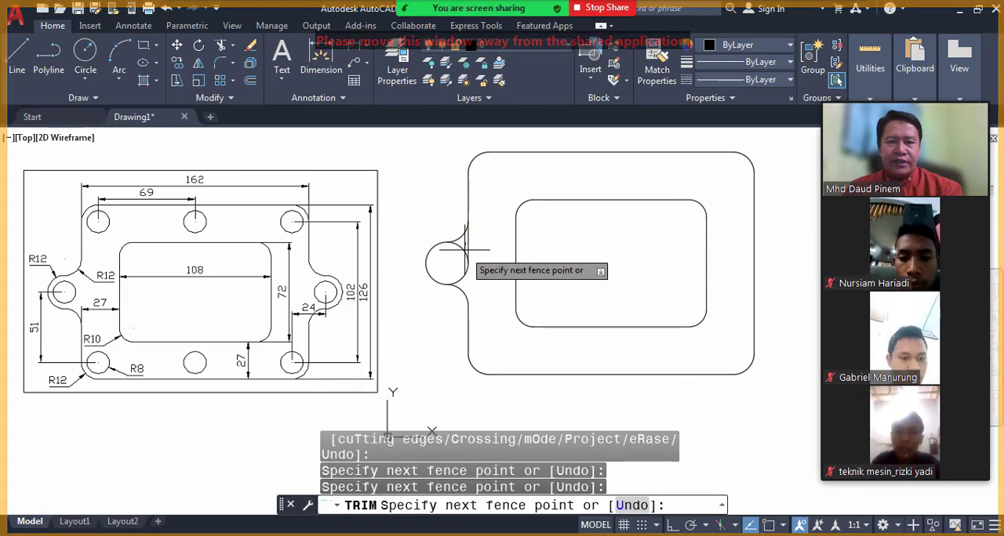
pyautogui.press('Return')
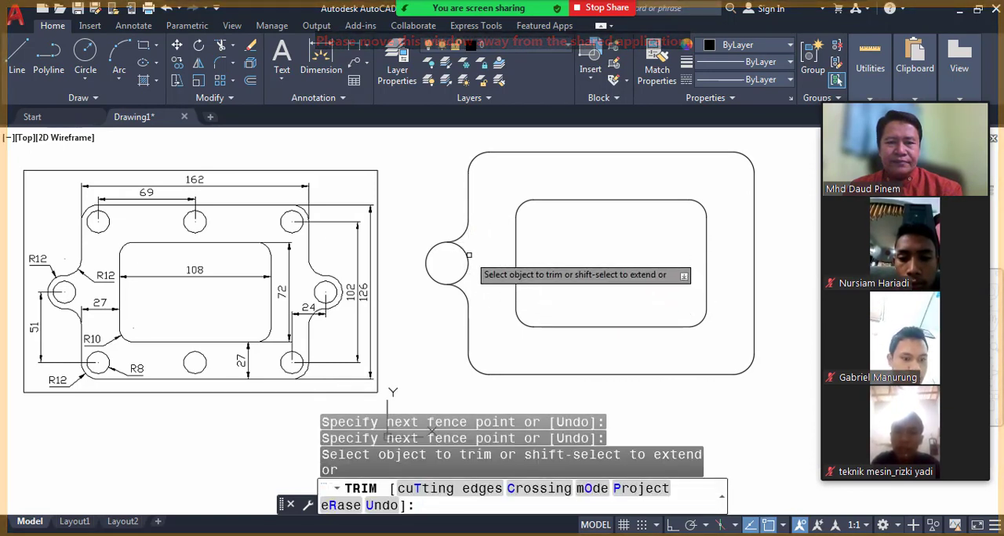
pyautogui.click(468, 254)
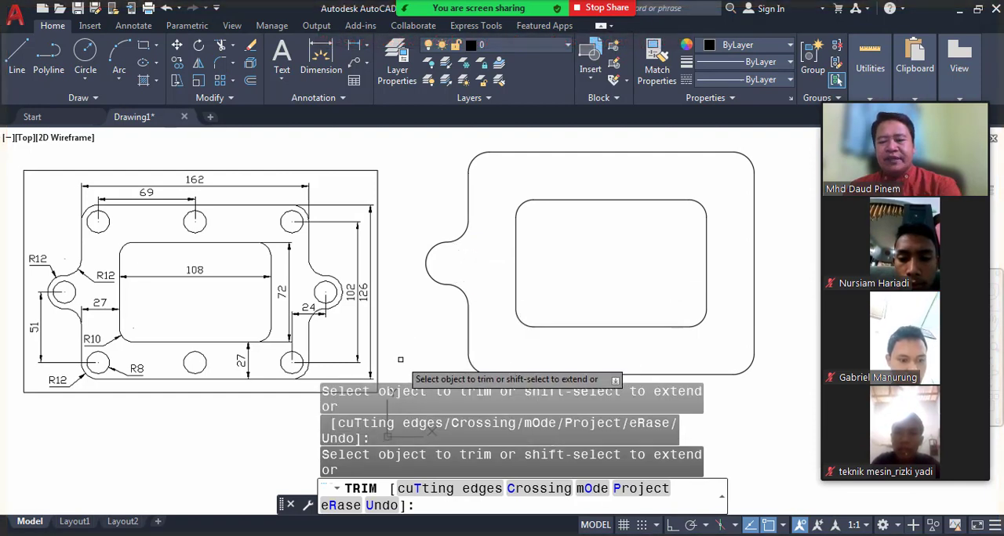
# Draw a circle of radius 8 concentric with the left lug's outer arc.
pyautogui.press('Return')
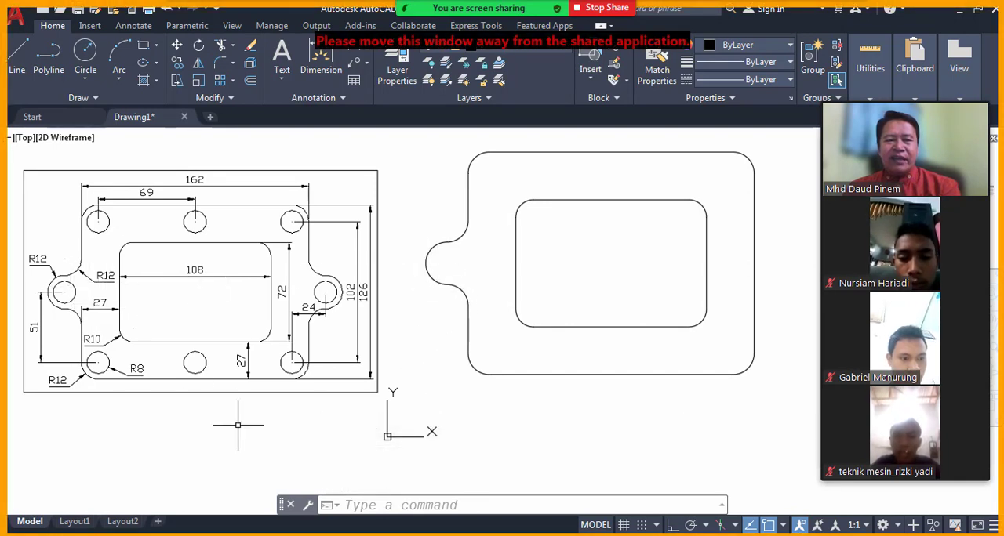
pyautogui.click(364, 506)
pyautogui.write('C')
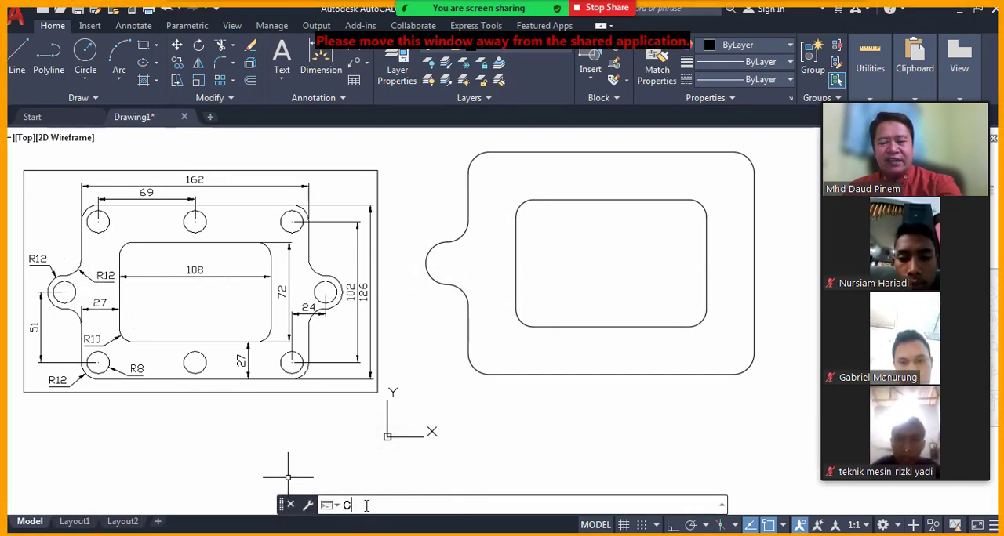
pyautogui.write('IRCLE')
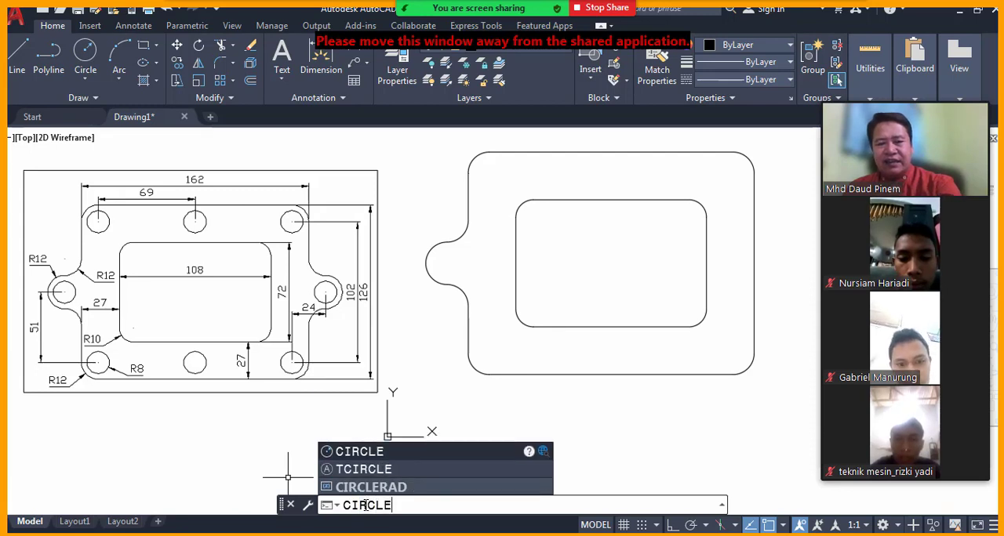
pyautogui.press('Return')
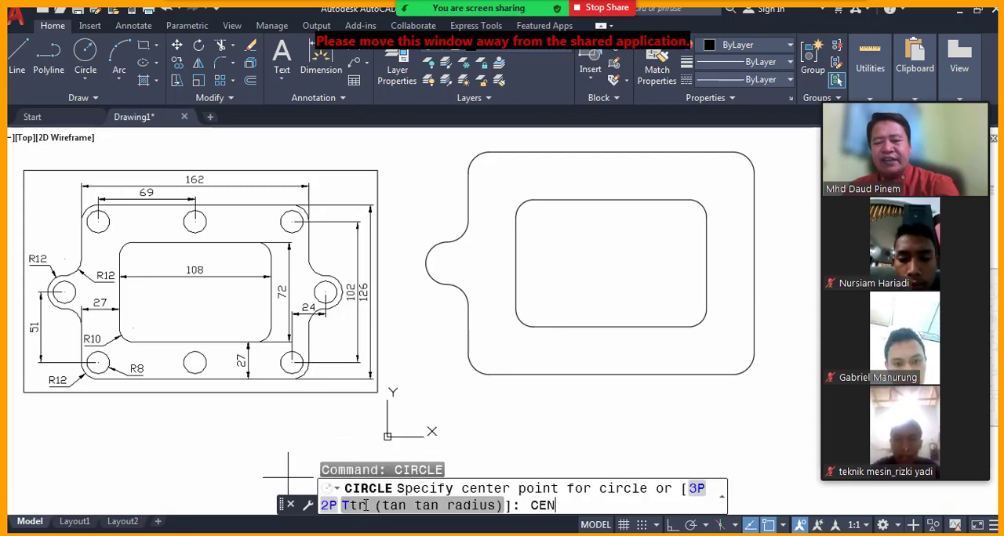
pyautogui.write('CEN')
pyautogui.press('Return')
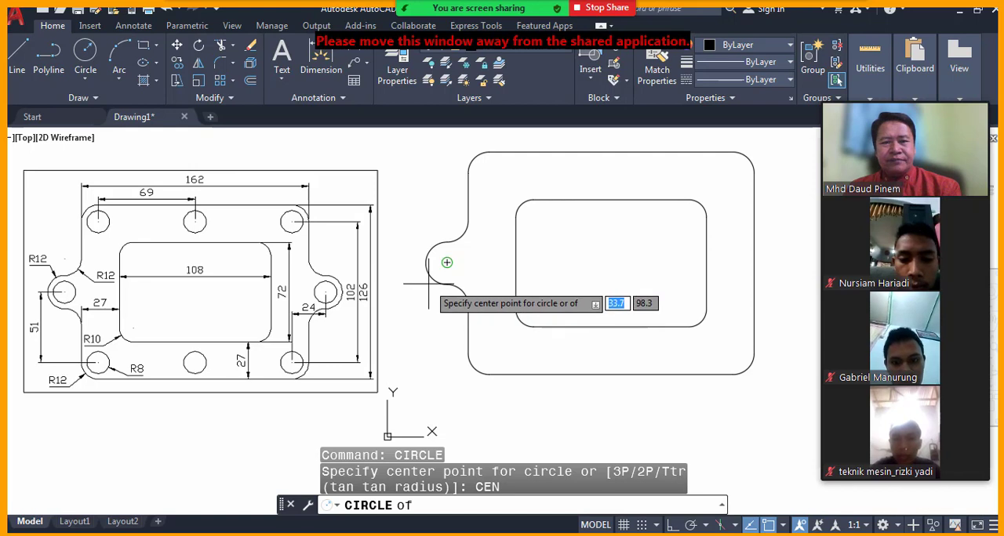
pyautogui.click(428, 284)
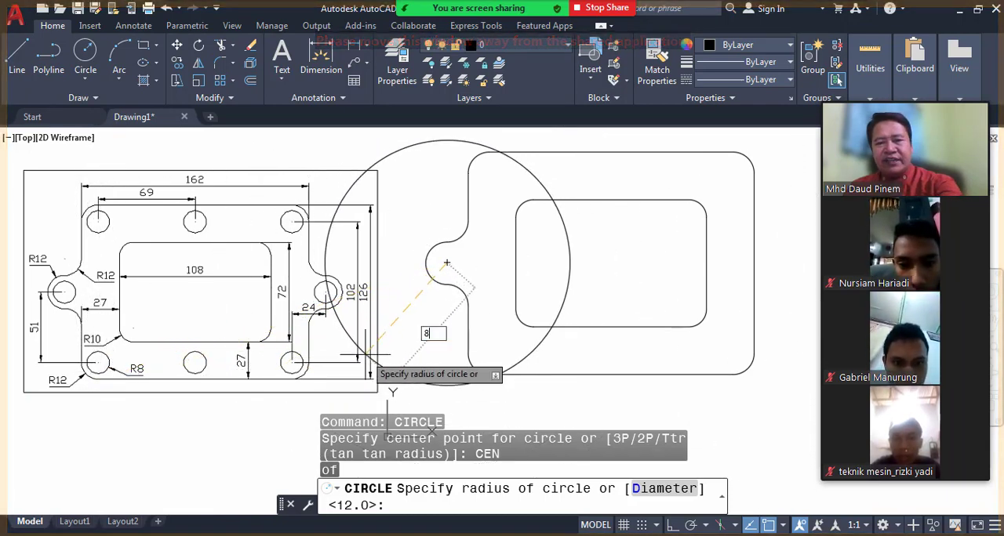
pyautogui.press('Return')
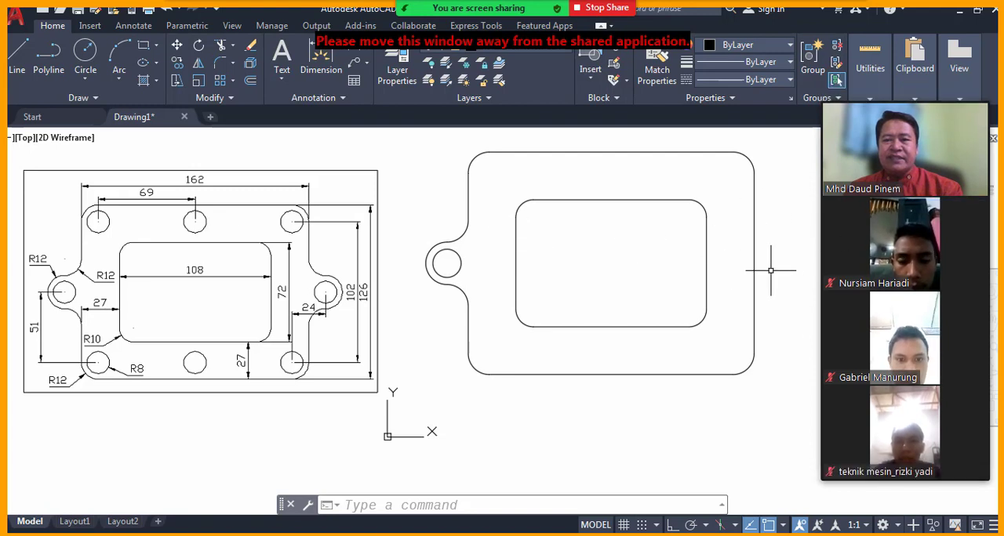
# Mirror the left lug's arcs and hole about the line through the midpoints of the plate's bottom and top edges, keeping the originals.
pyautogui.click(459, 505)
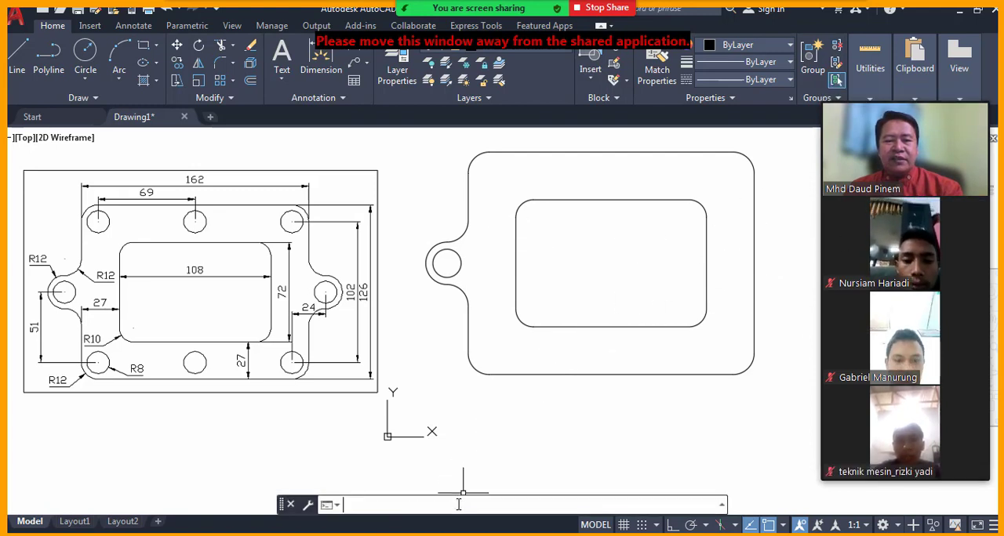
pyautogui.write('MIRROR')
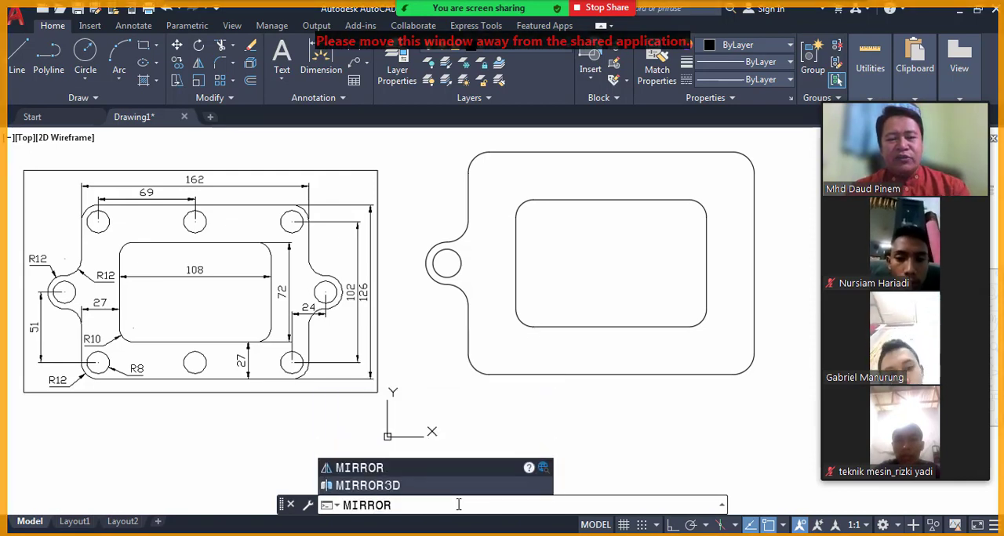
pyautogui.press('Return')
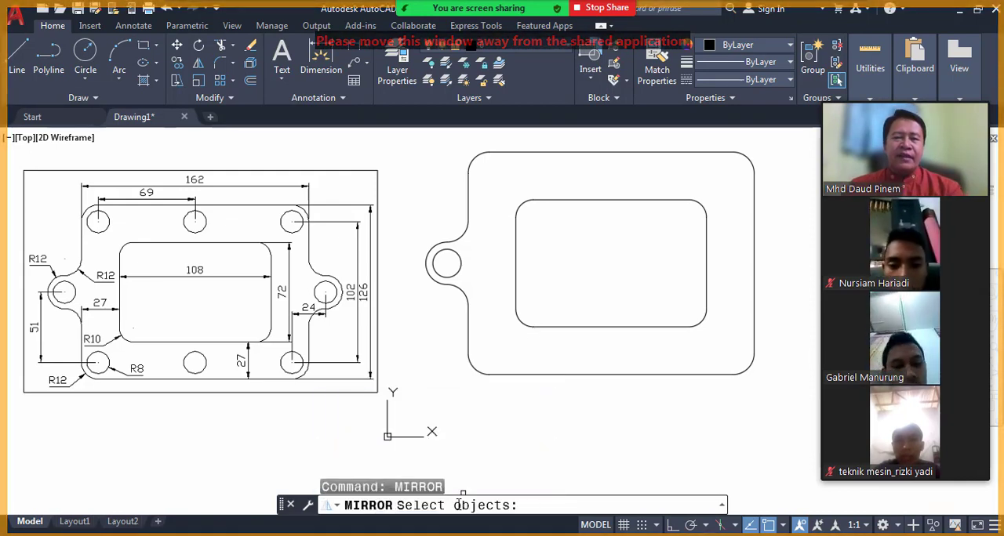
pyautogui.click(408, 214)
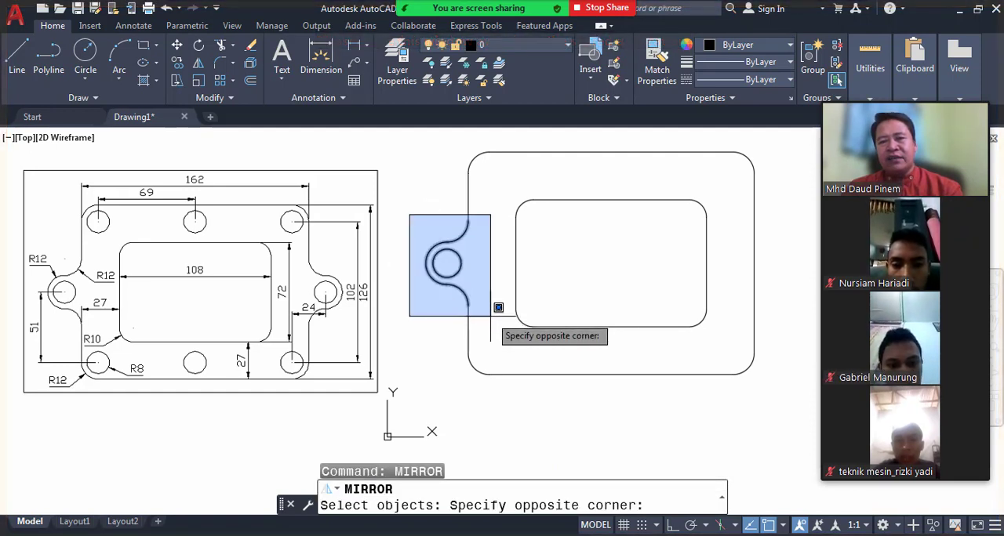
pyautogui.click(490, 316)
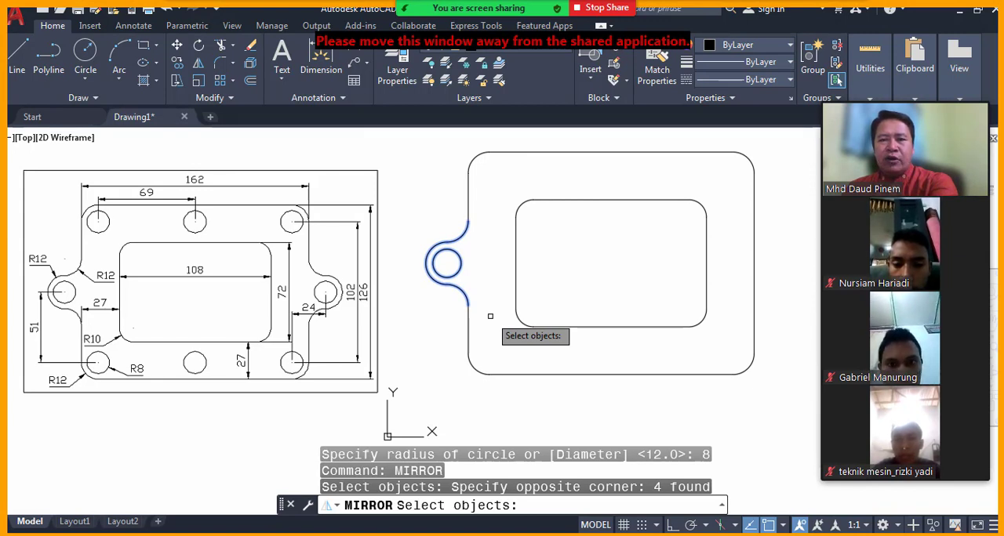
pyautogui.press('Return')
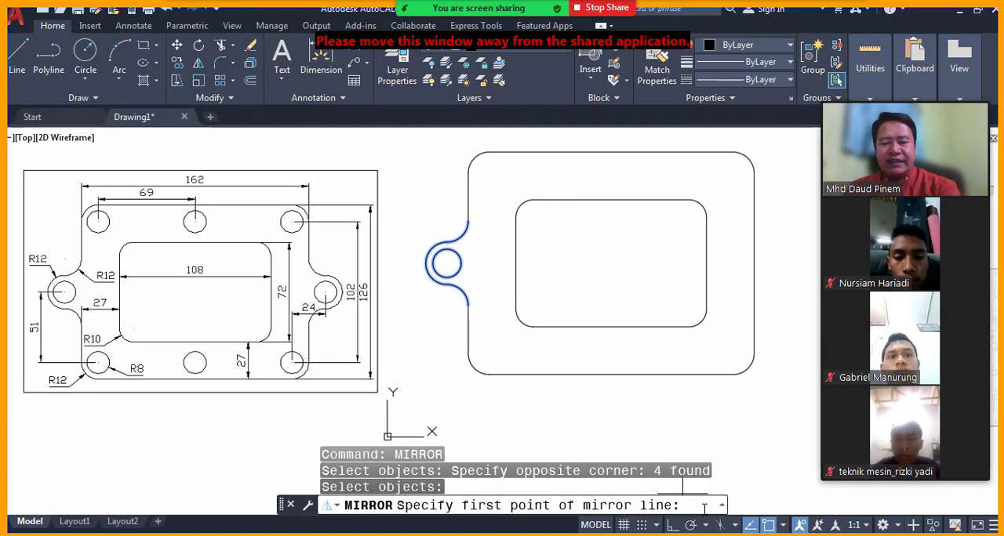
pyautogui.write('D')
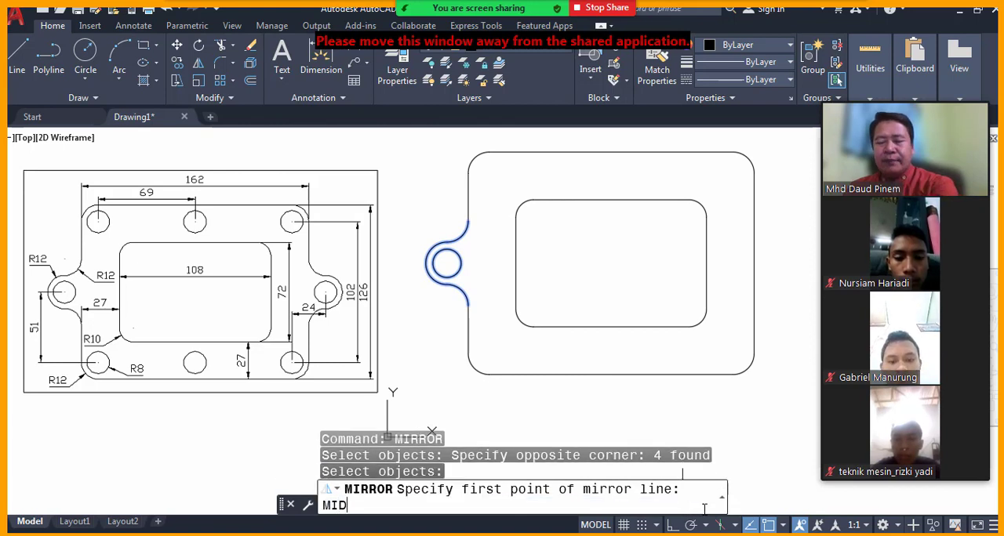
pyautogui.press('Return')
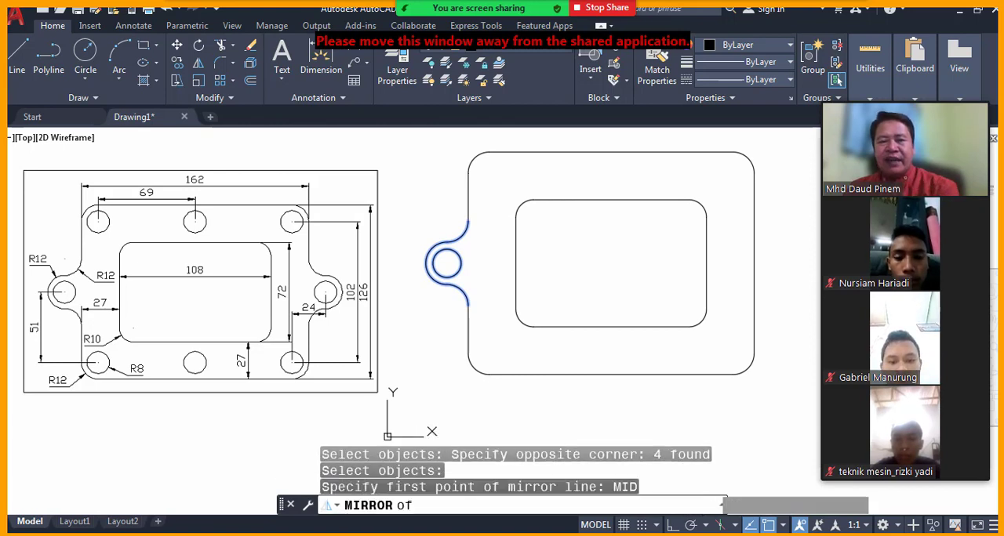
pyautogui.click(611, 374)
pyautogui.write('MID')
pyautogui.press('Return')
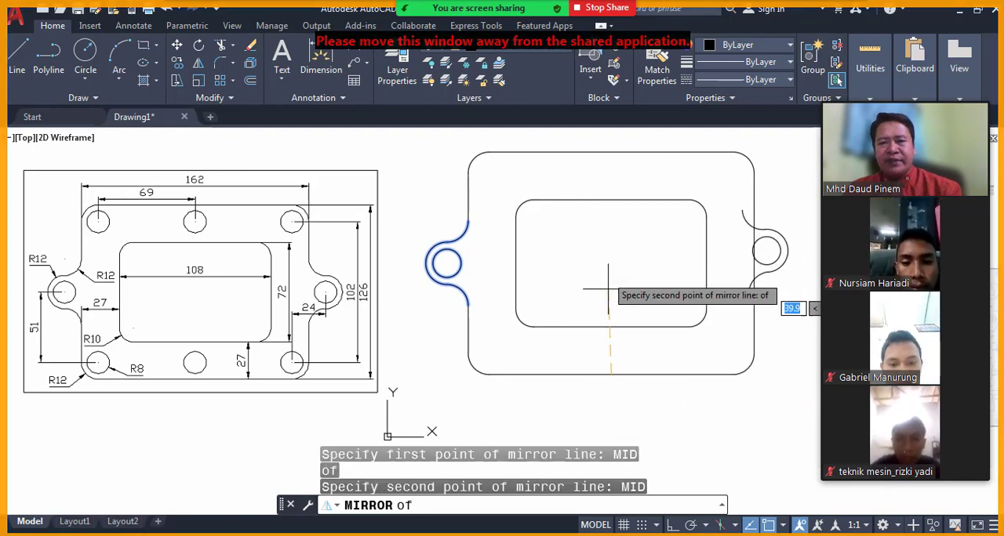
pyautogui.click(611, 152)
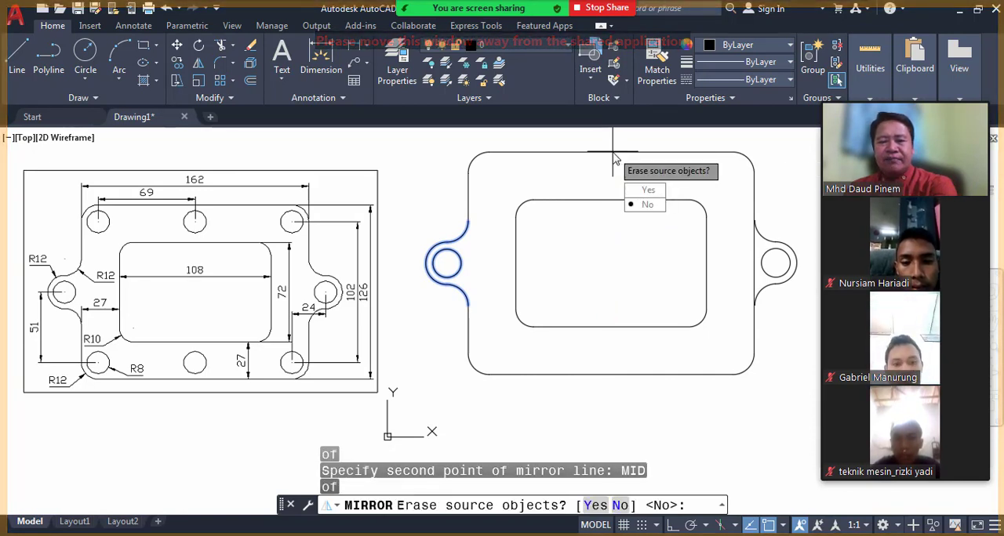
pyautogui.press('Return')
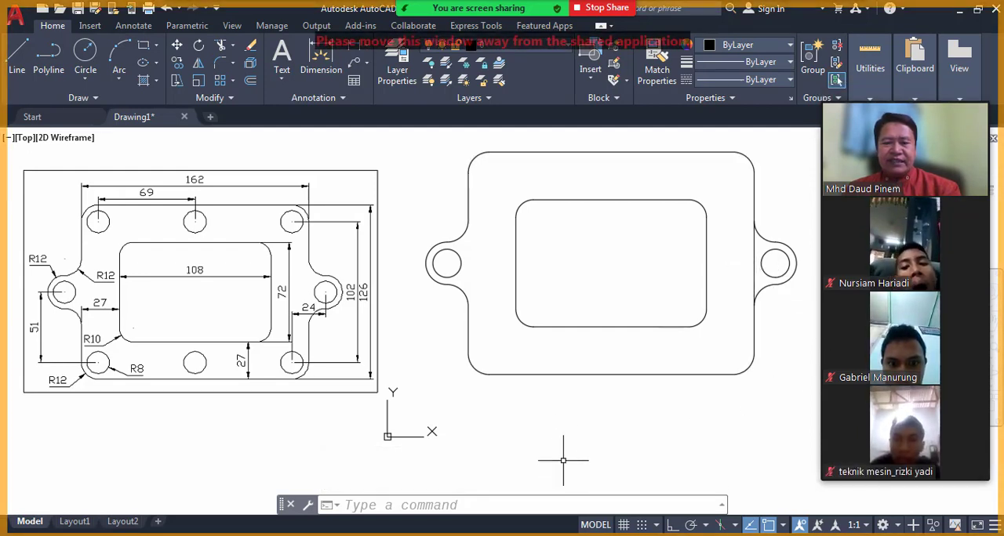
# Trim away the plate's right edge between the two concave arcs of the mirrored lug.
pyautogui.click(534, 503)
pyautogui.write('TRIM')
pyautogui.press('Return')
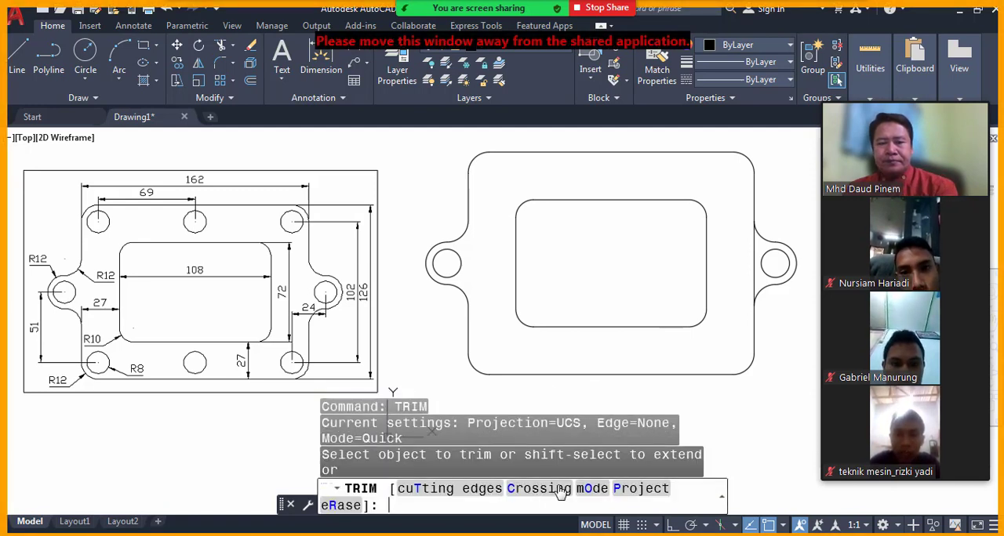
pyautogui.click(753, 270)
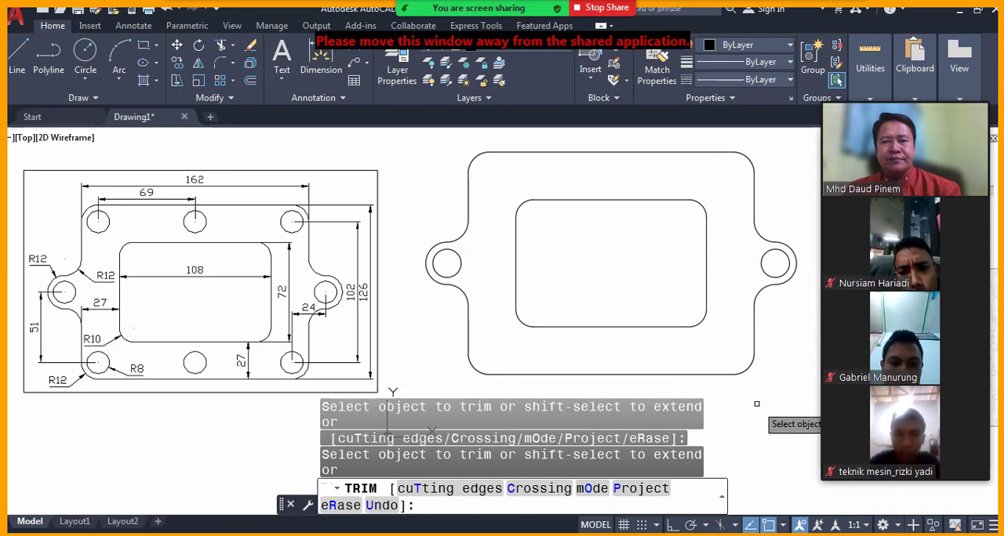
pyautogui.press('Return')
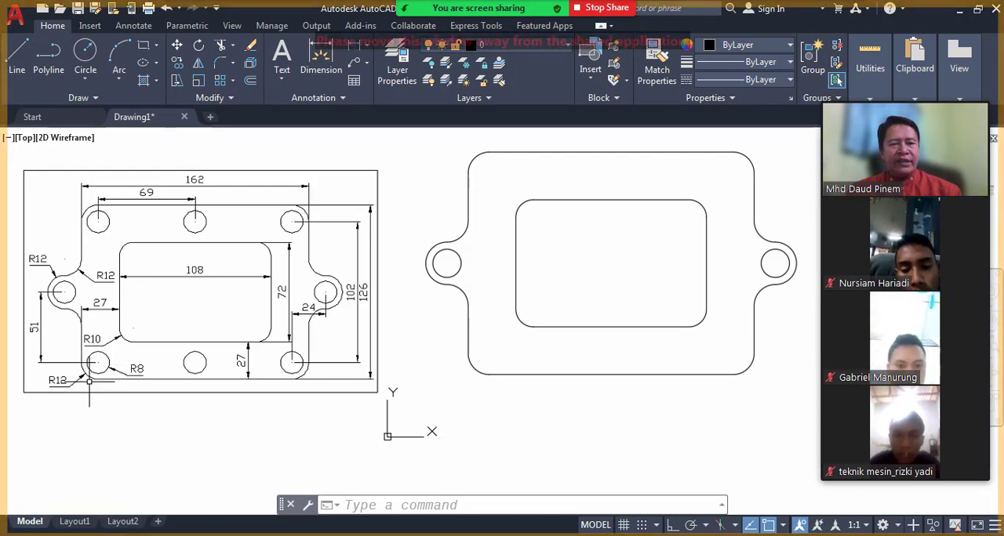
# Draw a circle of radius 8 centred on the rounded lower-left corner of the plate.
pyautogui.click(364, 508)
pyautogui.write('CI')
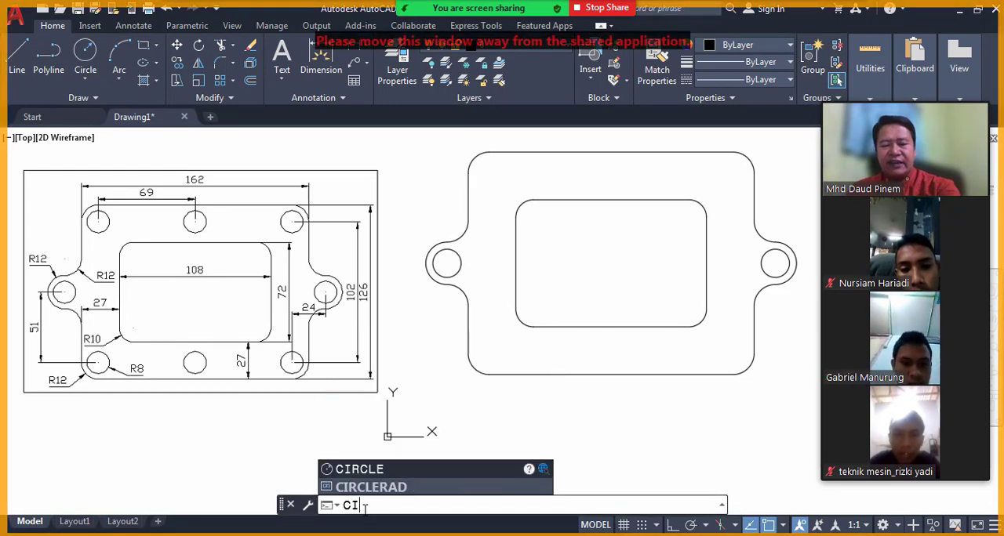
pyautogui.write('RCLE')
pyautogui.press('Return')
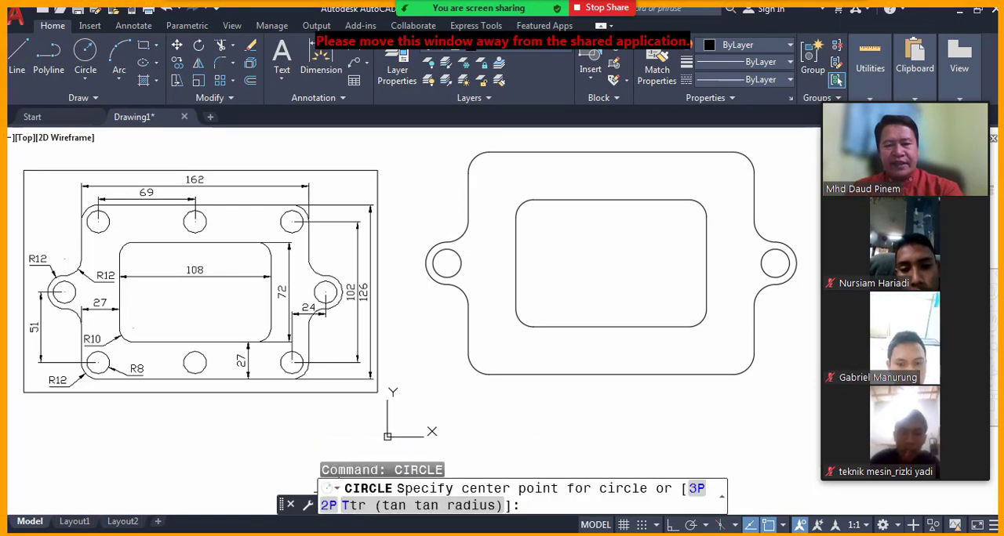
pyautogui.click(490, 353)
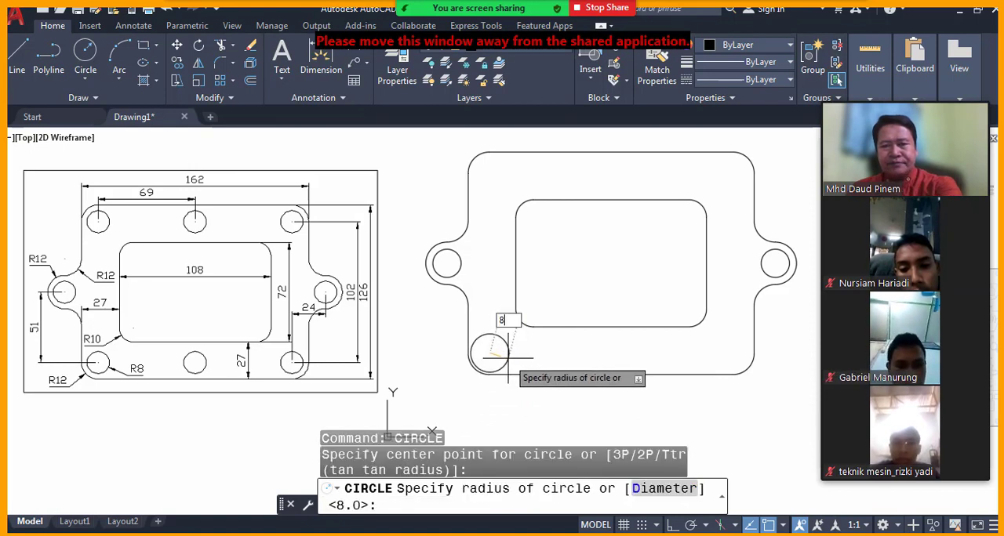
pyautogui.press('Return')
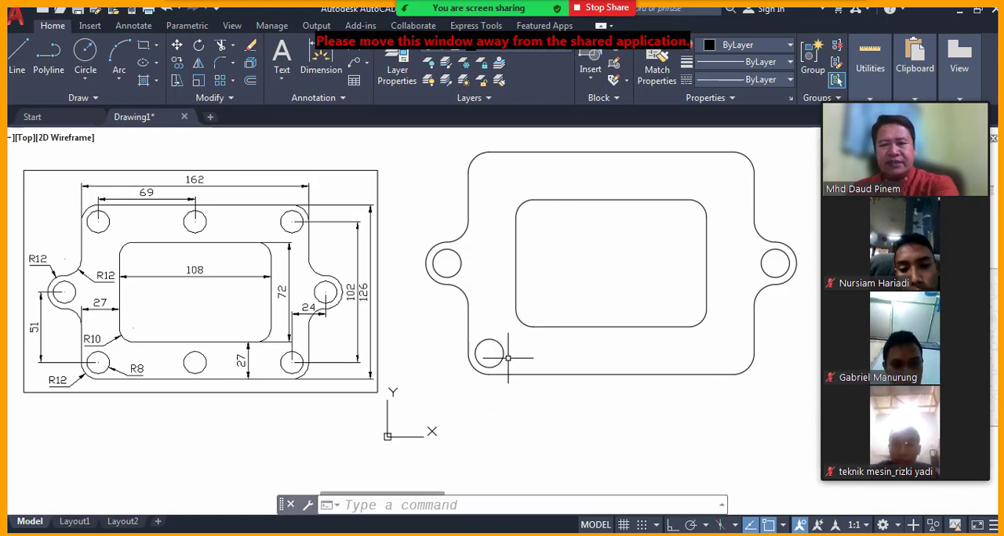
# Admit the two participants from the waiting room to the Zoom meeting.
pyautogui.click(452, 508)
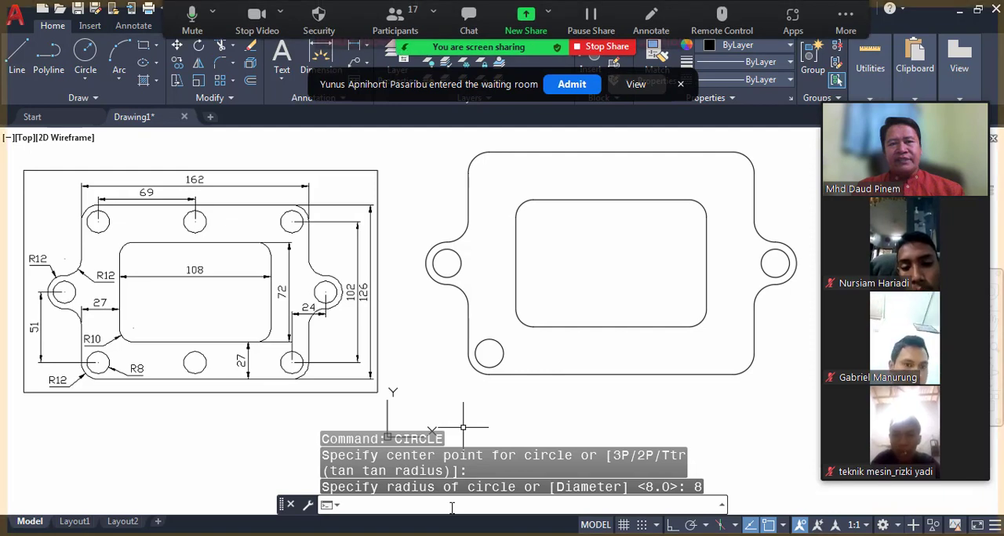
pyautogui.click(571, 85)
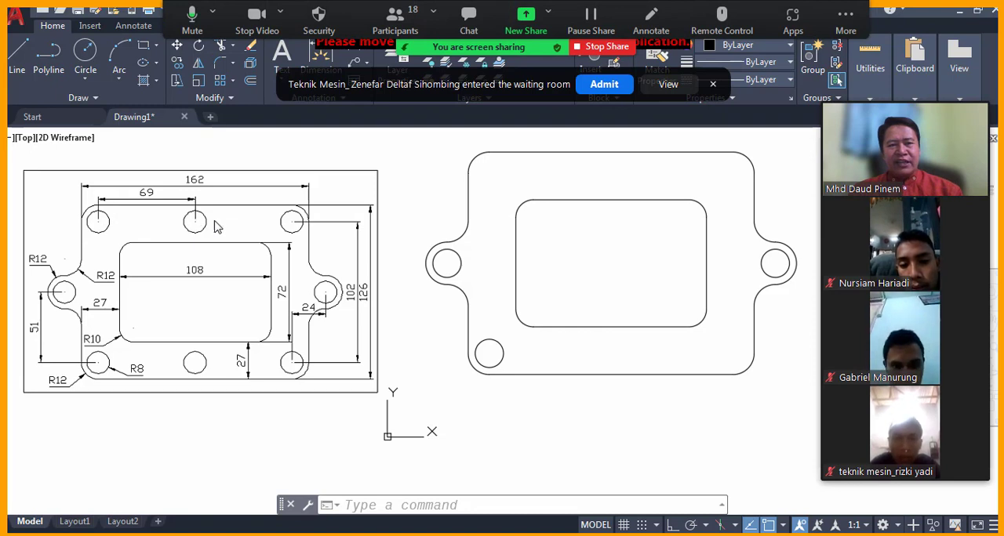
pyautogui.click(616, 84)
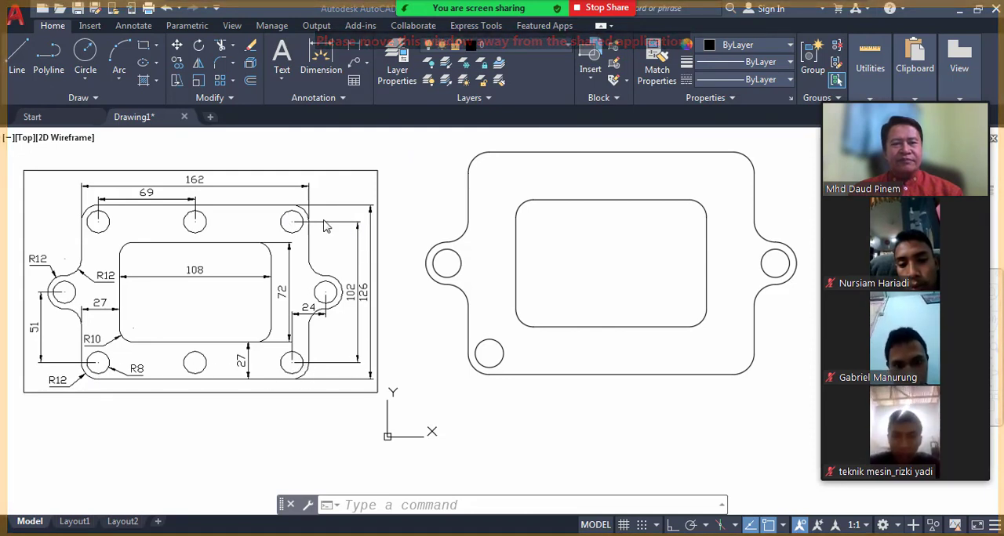
# Create a rectangular array from the radius 8 circle at the plate's lower-left corner.
pyautogui.click(366, 505)
pyautogui.write('A')
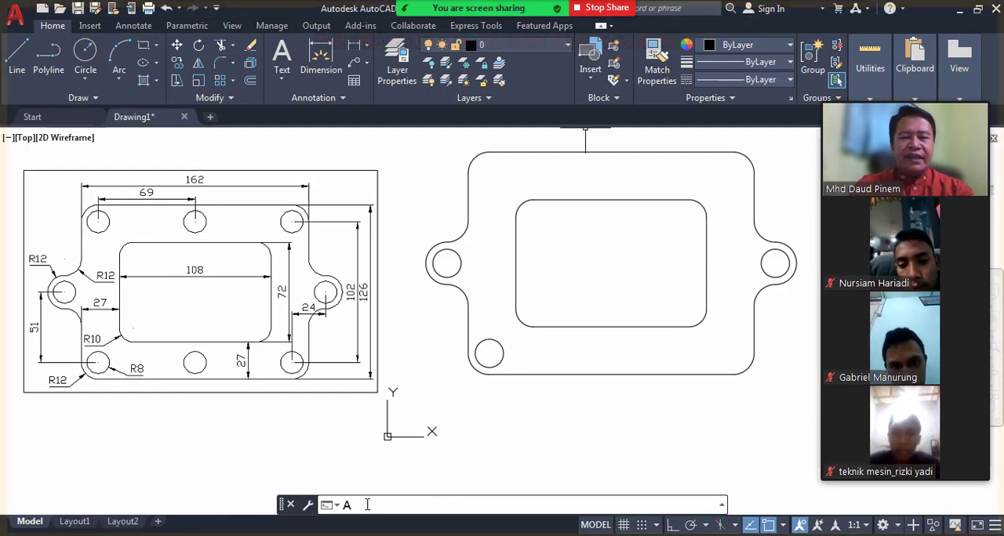
pyautogui.write('RRAY')
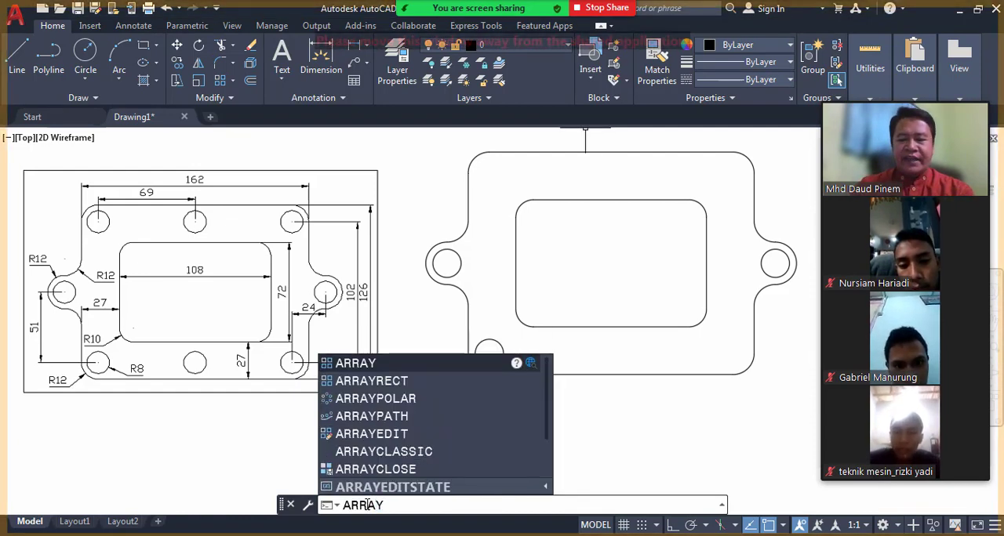
pyautogui.press('Return')
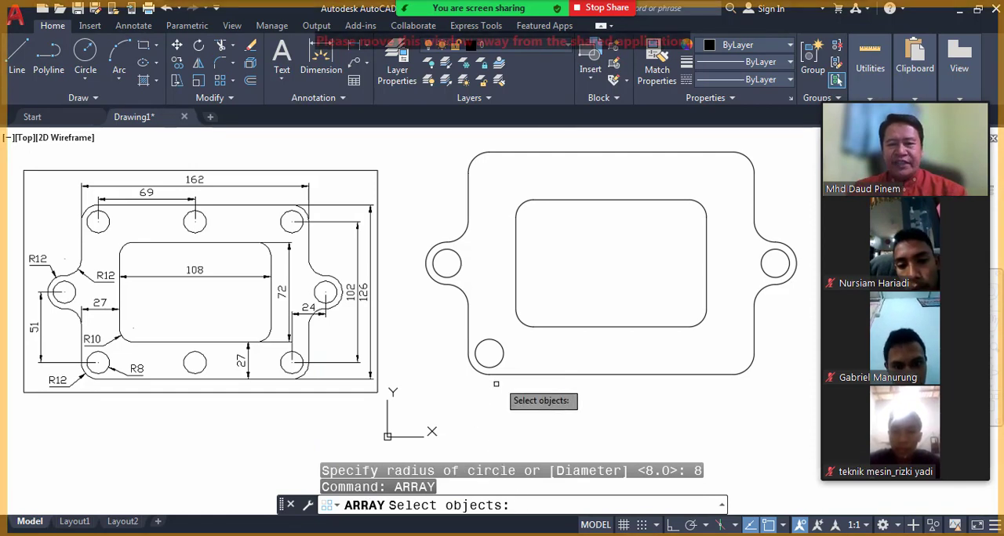
pyautogui.click(502, 356)
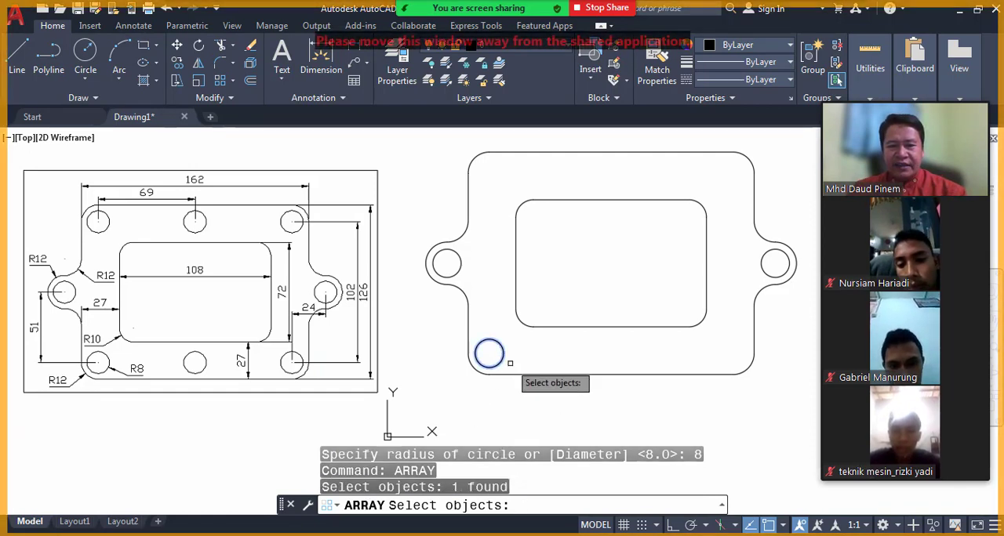
pyautogui.press('Return')
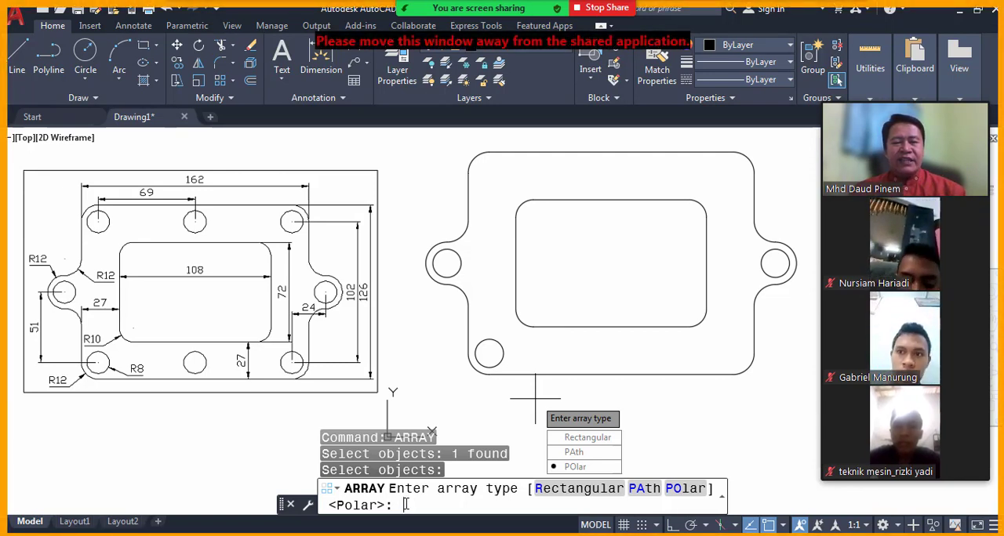
pyautogui.write('R')
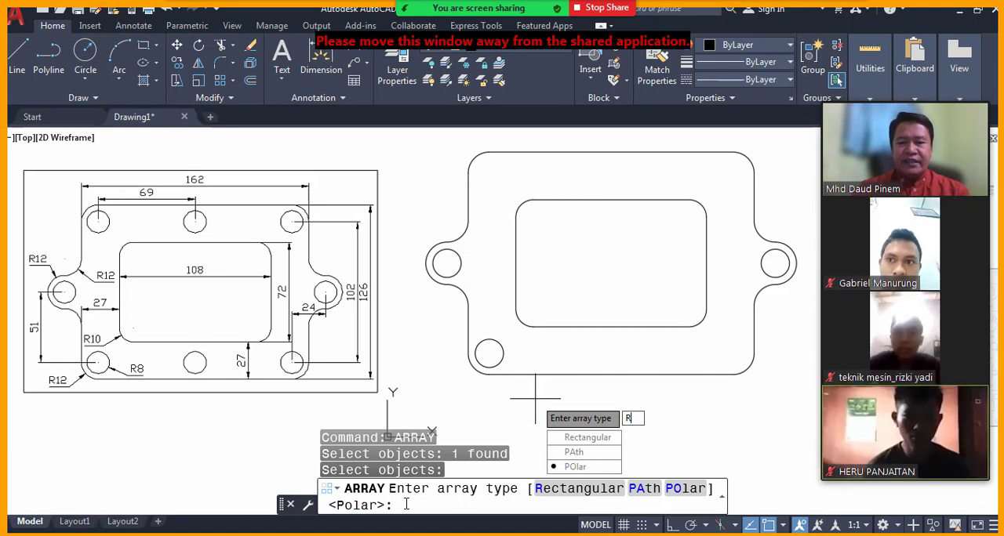
pyautogui.press('Return')
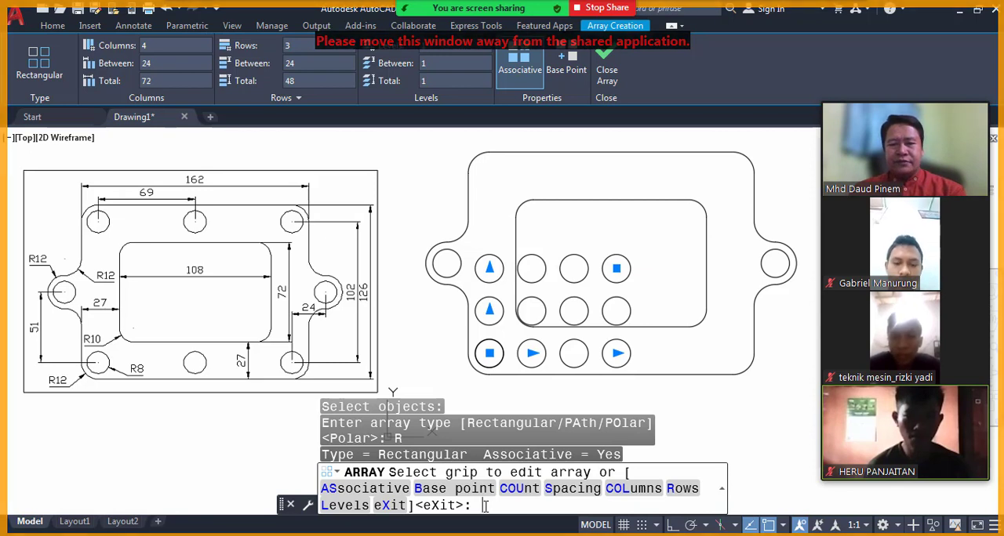
# Set the circle array's count to 3 columns and 2 rows.
pyautogui.write('COU')
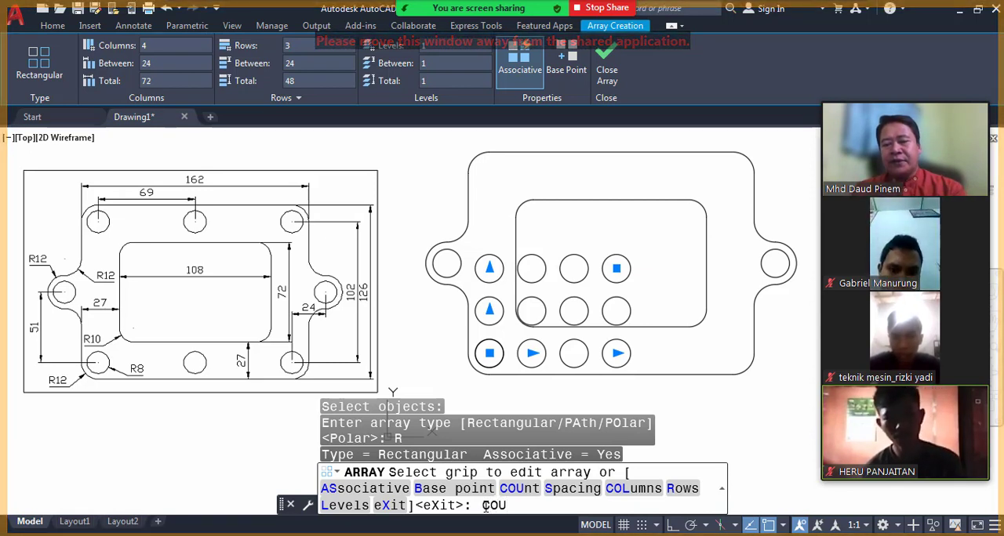
pyautogui.press('Return')
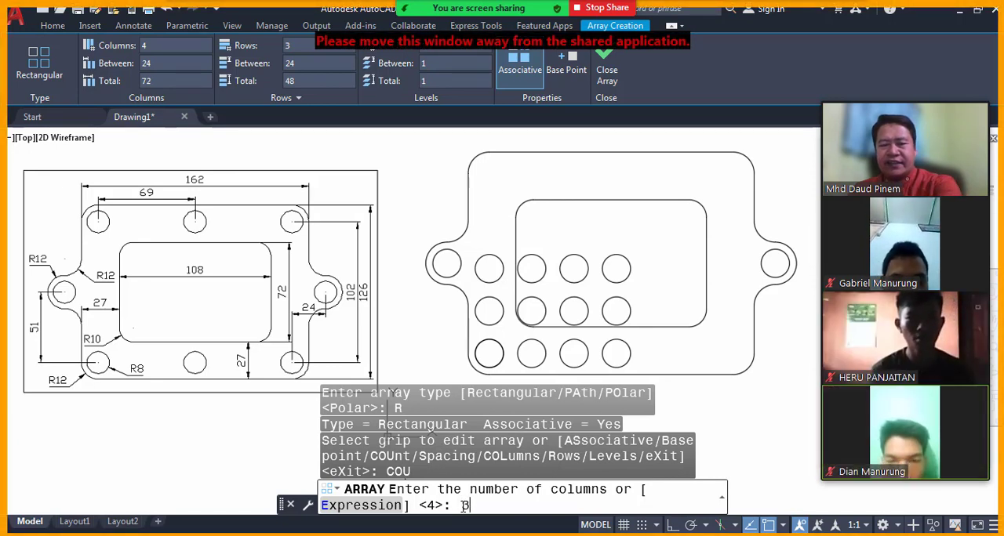
pyautogui.write('3')
pyautogui.press('Return')
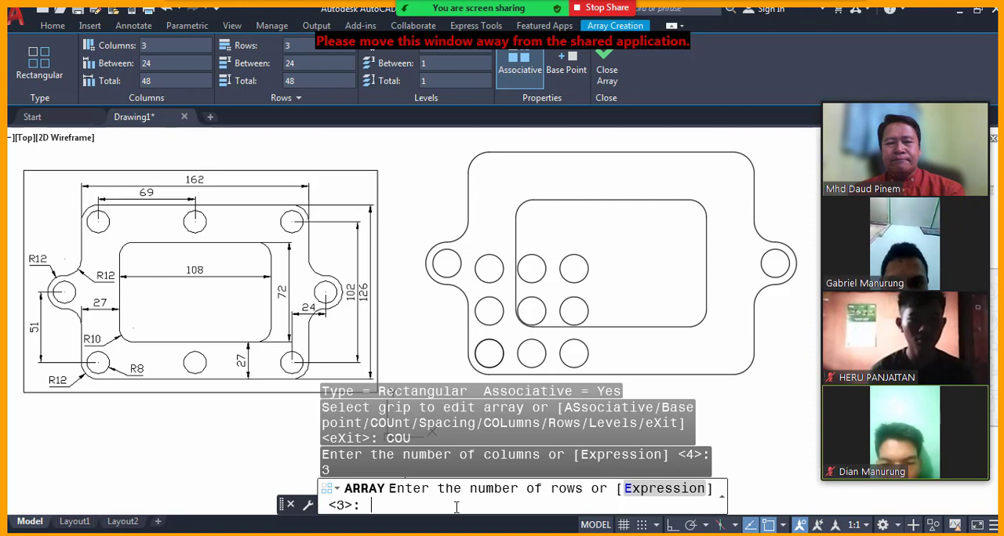
pyautogui.write('2')
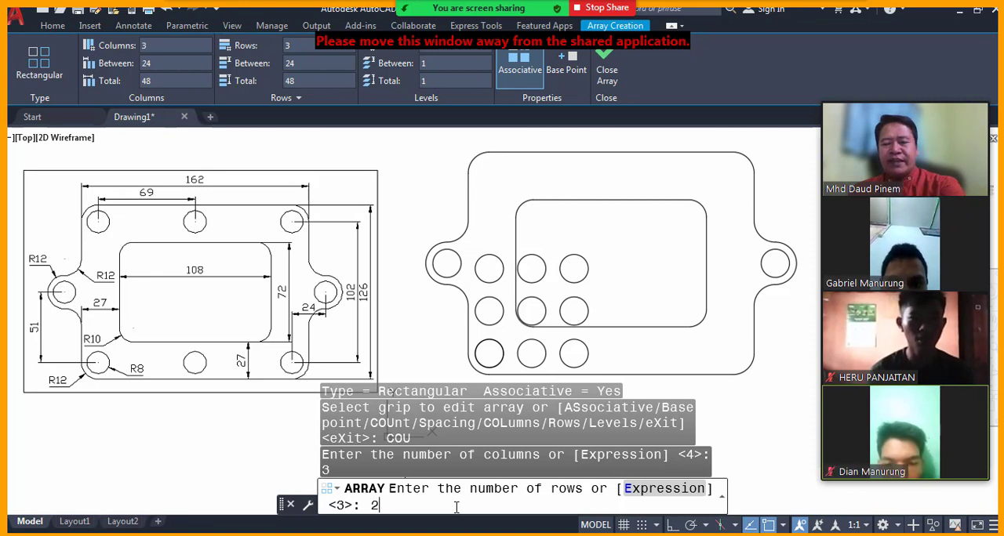
pyautogui.press('Return')
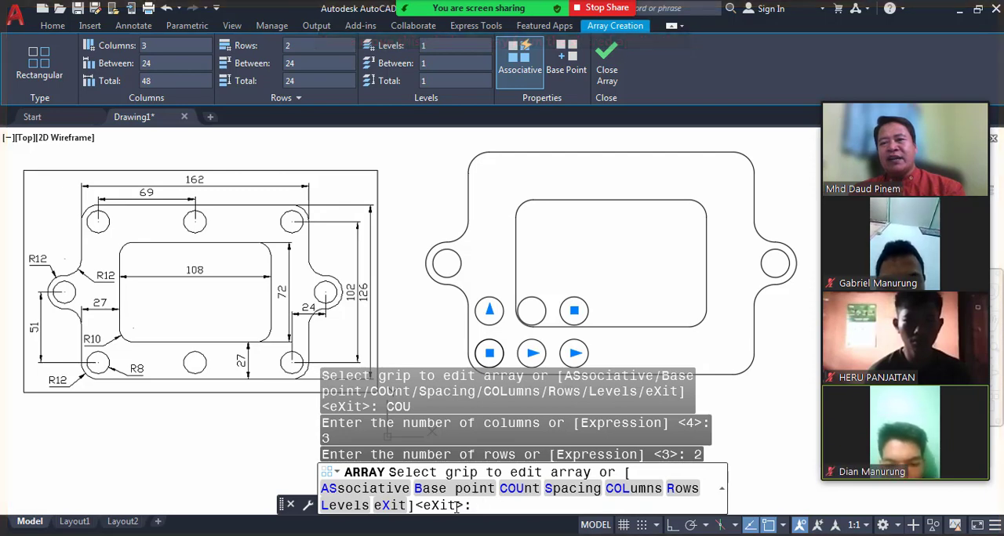
# Space the circle array 69 between columns and 102 between rows, and finish the array.
pyautogui.write('S')
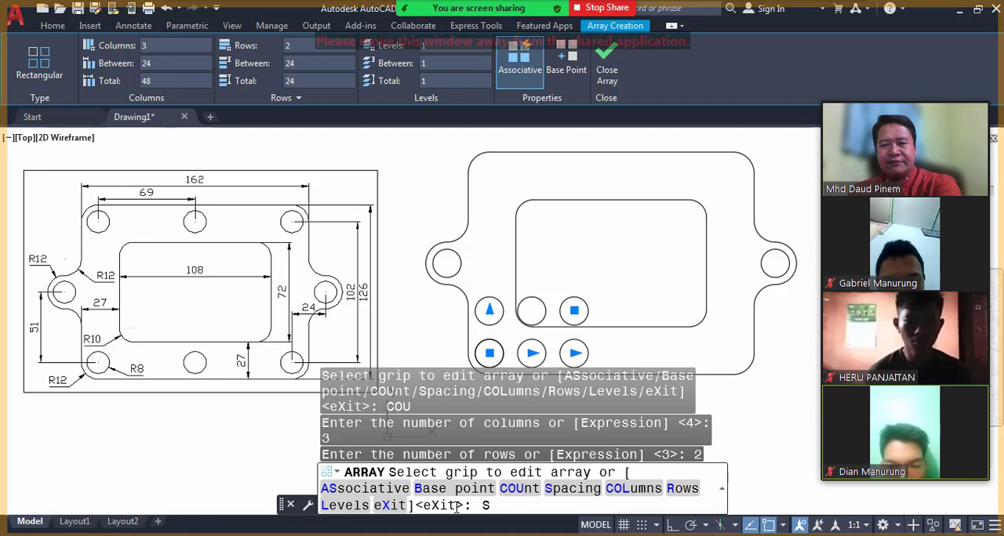
pyautogui.press('Return')
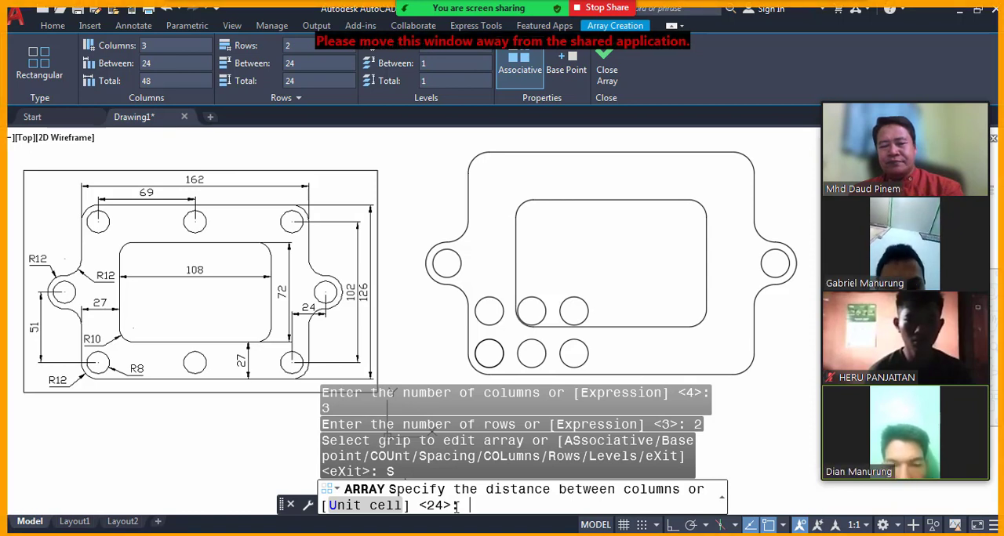
pyautogui.write('9')
pyautogui.press('Return')
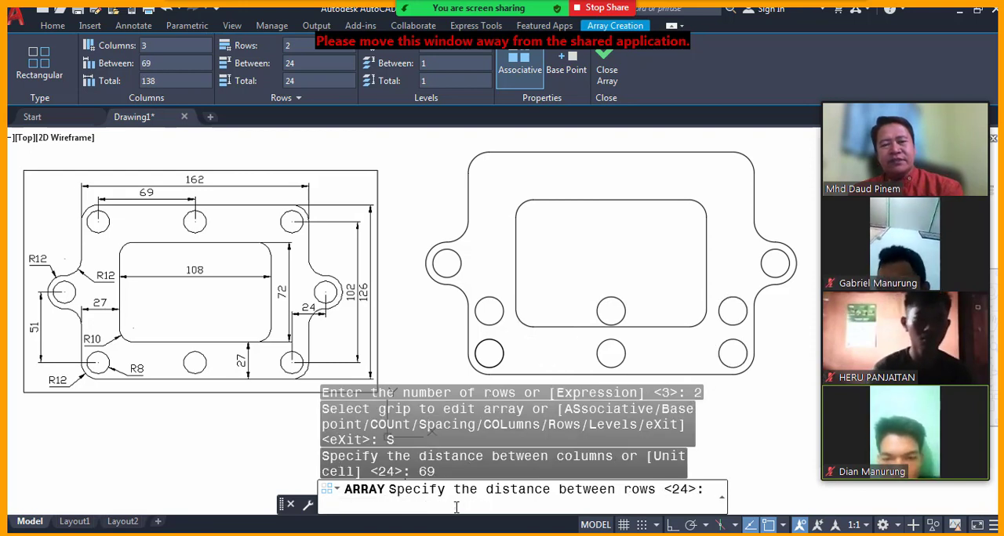
pyautogui.write('102')
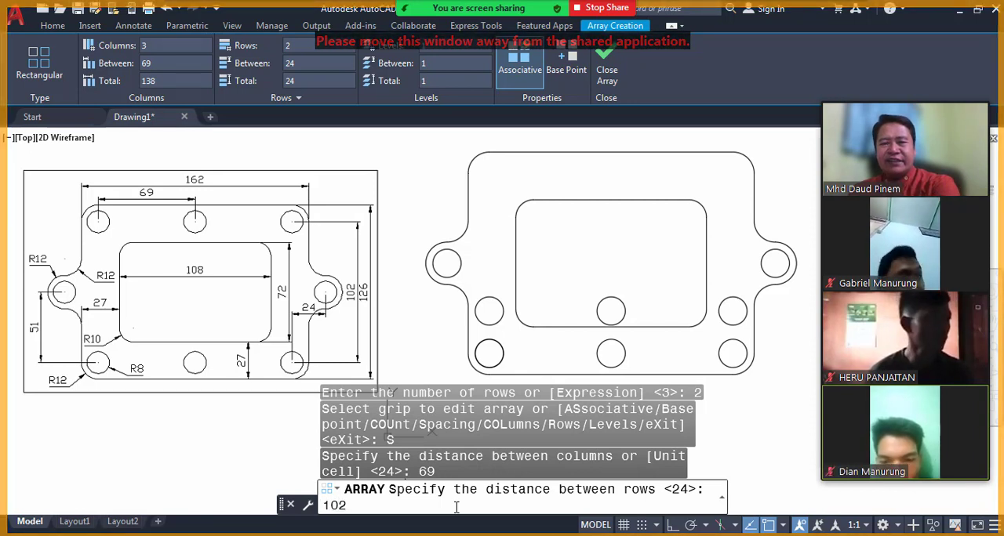
pyautogui.press('Return')
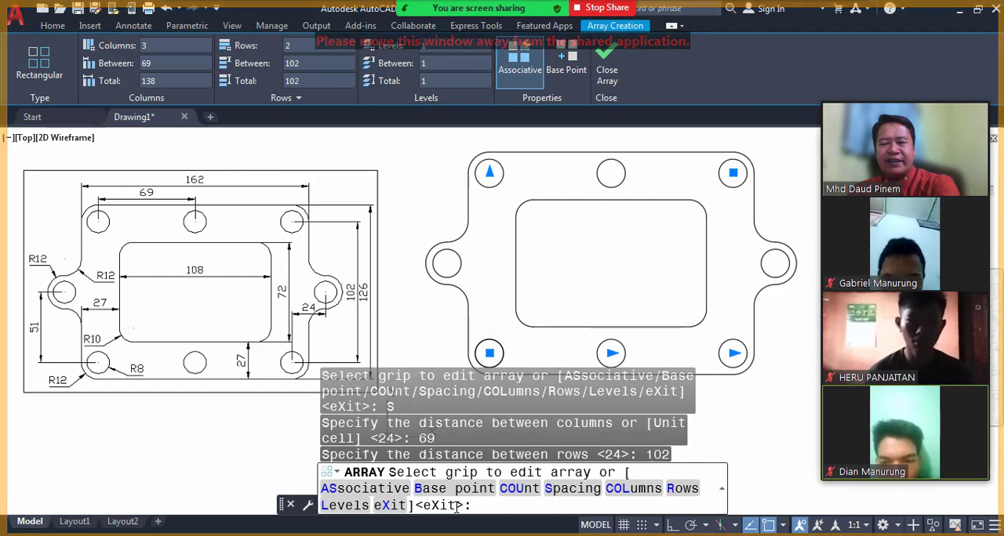
pyautogui.press('Return')
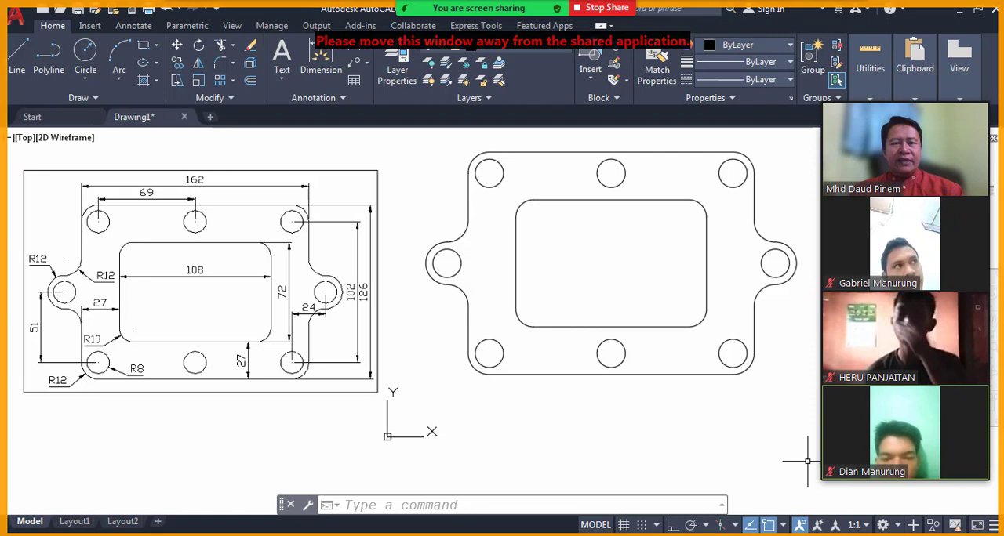
# Dismiss the Zoom meeting time-limit notice and admit the participant from the waiting room.
pyautogui.moveTo(428, 183); pyautogui.dragTo(428, 200, button='middle')
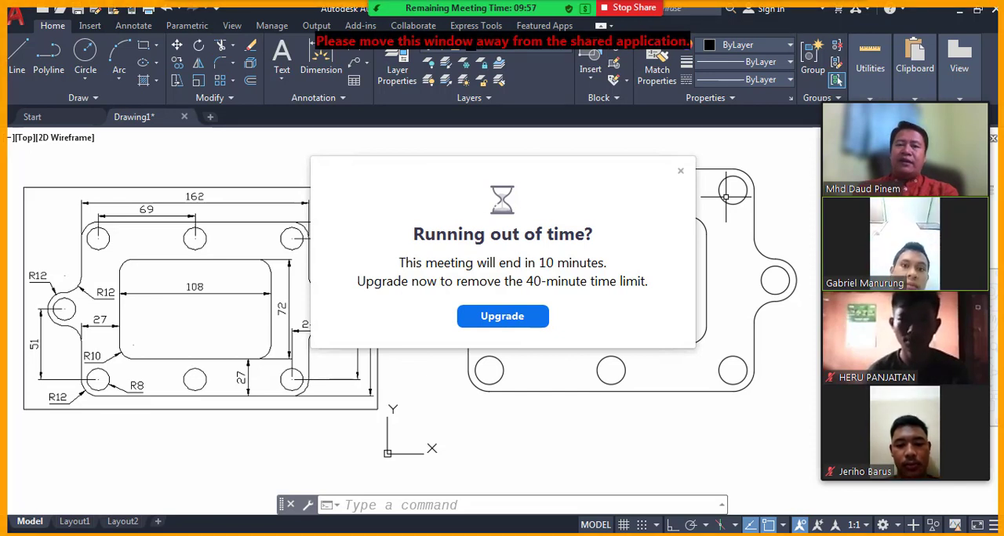
pyautogui.click(681, 172)
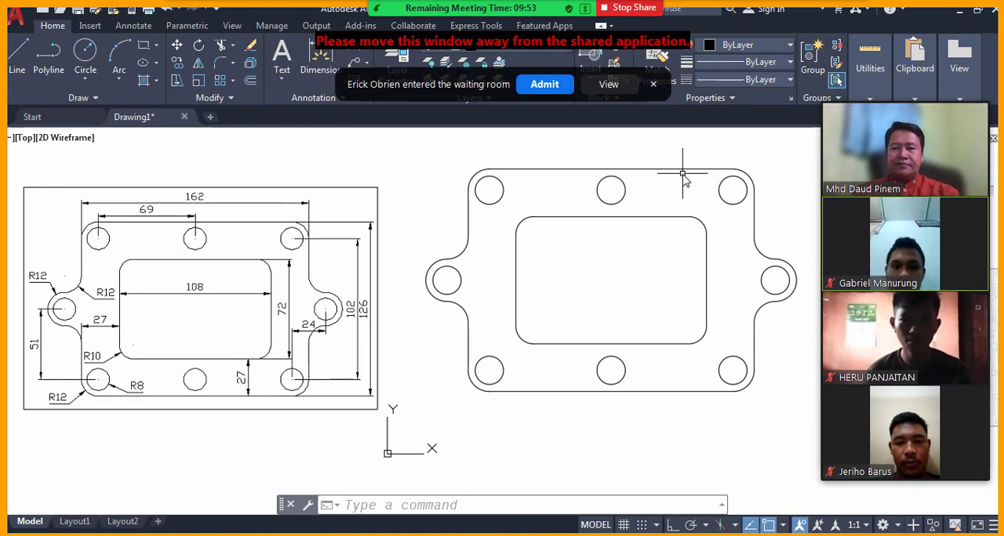
pyautogui.click(547, 83)
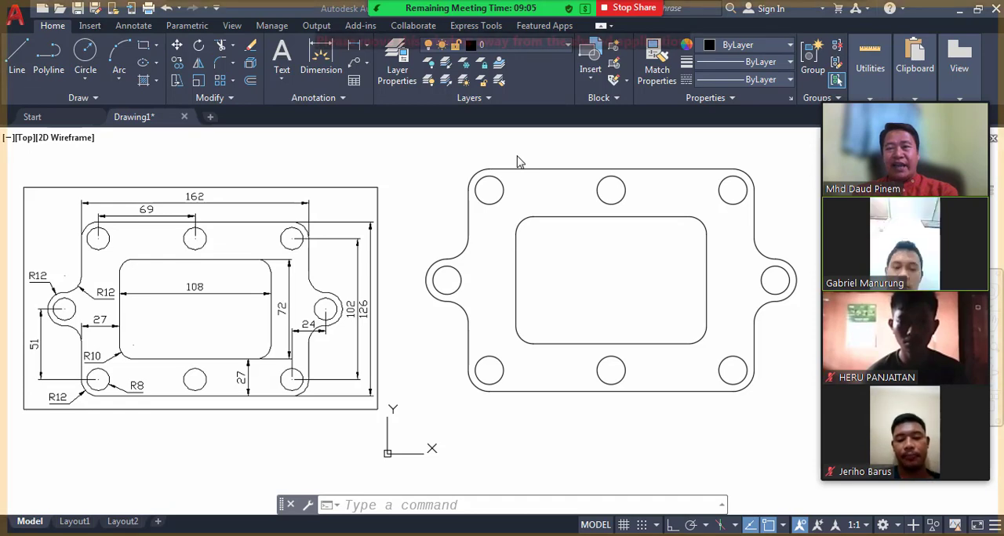
# Stop sharing the screen and return to the Zoom meeting's participant view.
pyautogui.click(625, 10)
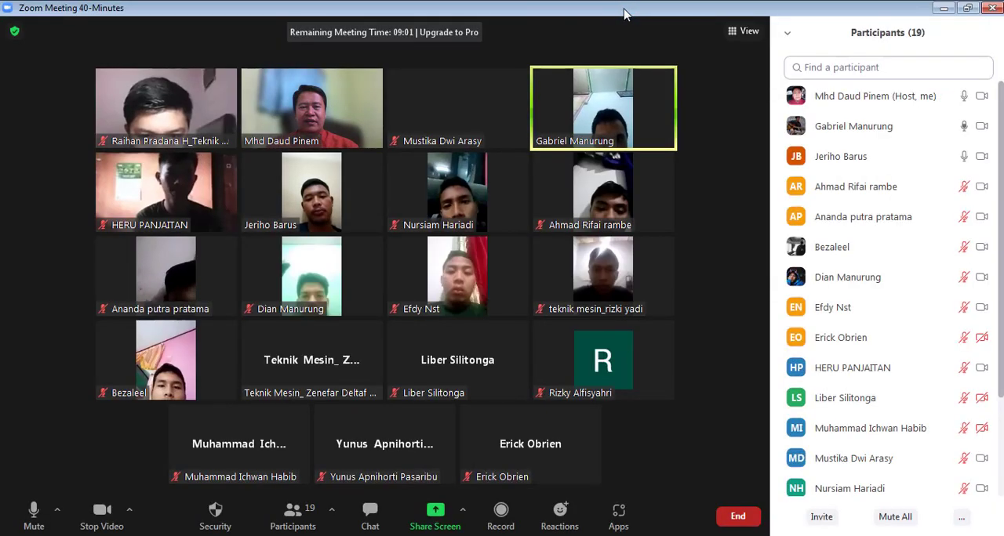
pyautogui.moveTo(639, 340)
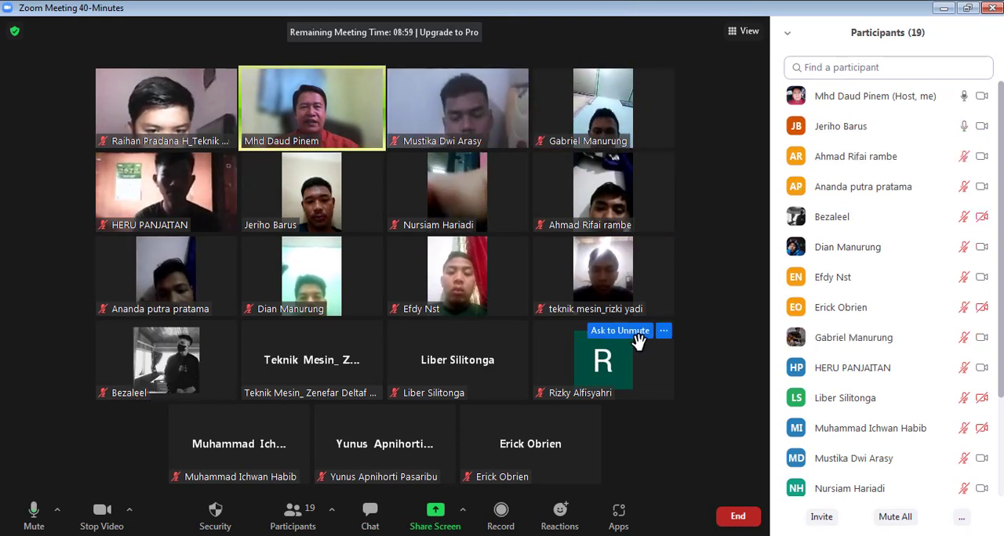